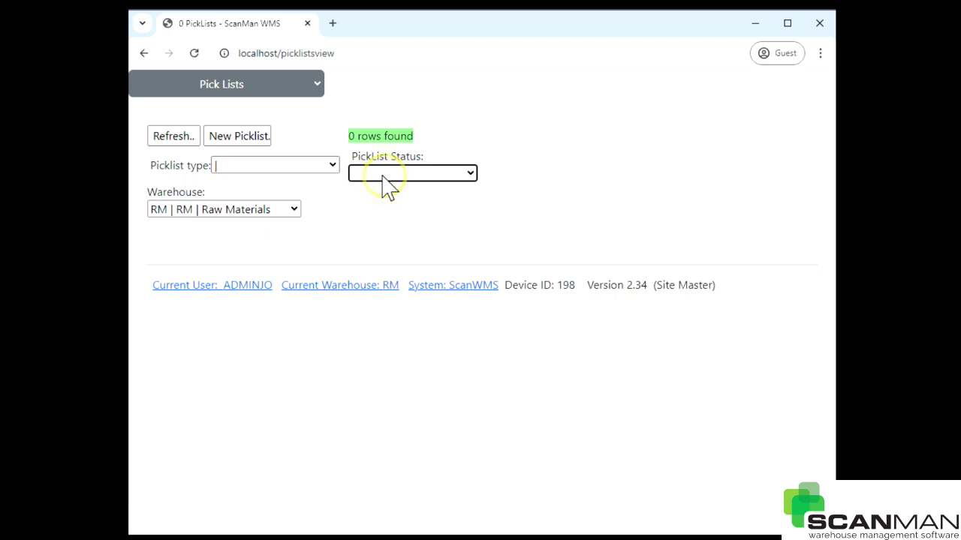
Filter the pick lists by type Prod and warehouse RM Raw Materials and refresh the list
left_click(278, 168)
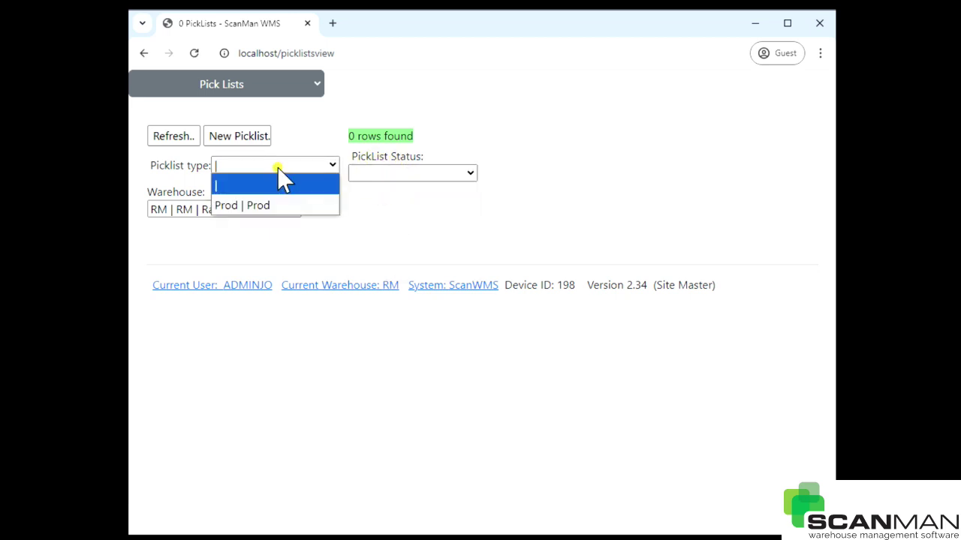
left_click(244, 205)
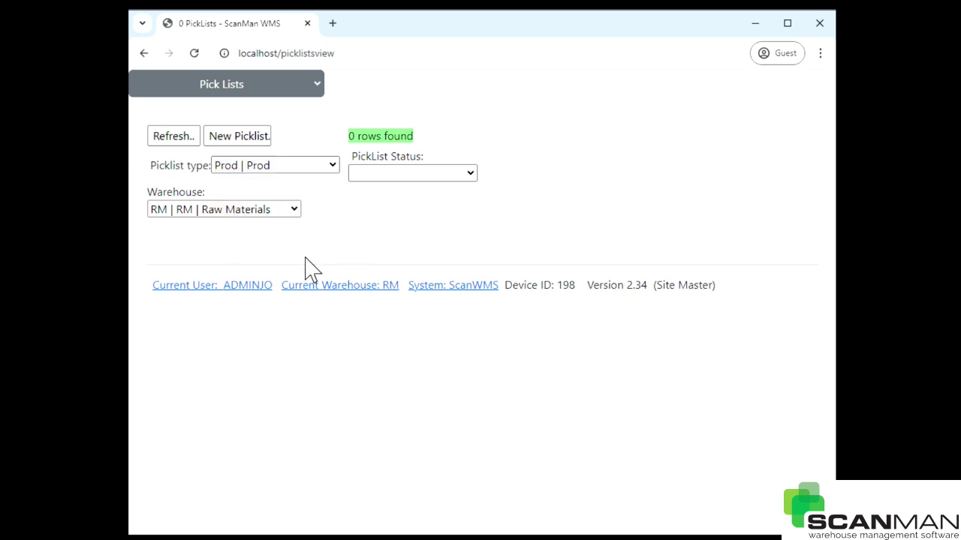
left_click(234, 214)
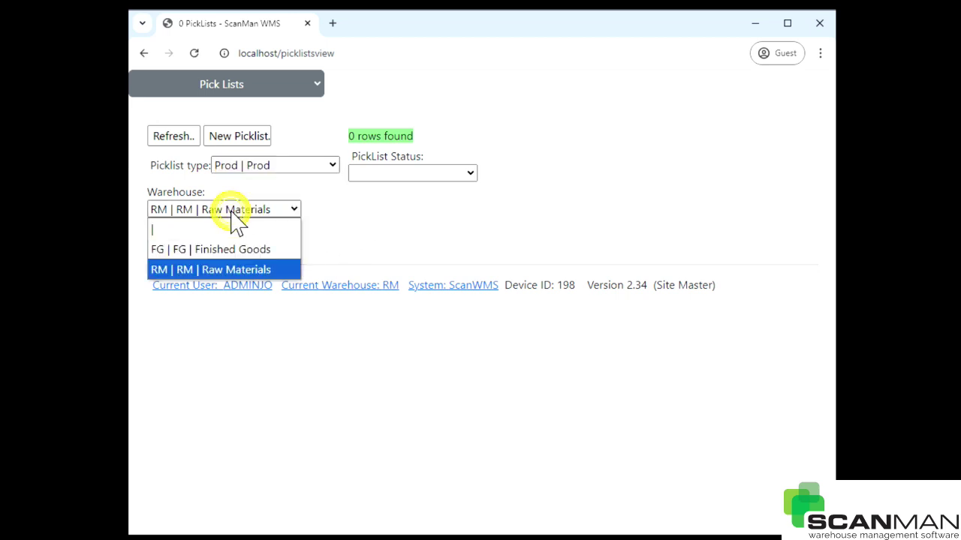
left_click(228, 272)
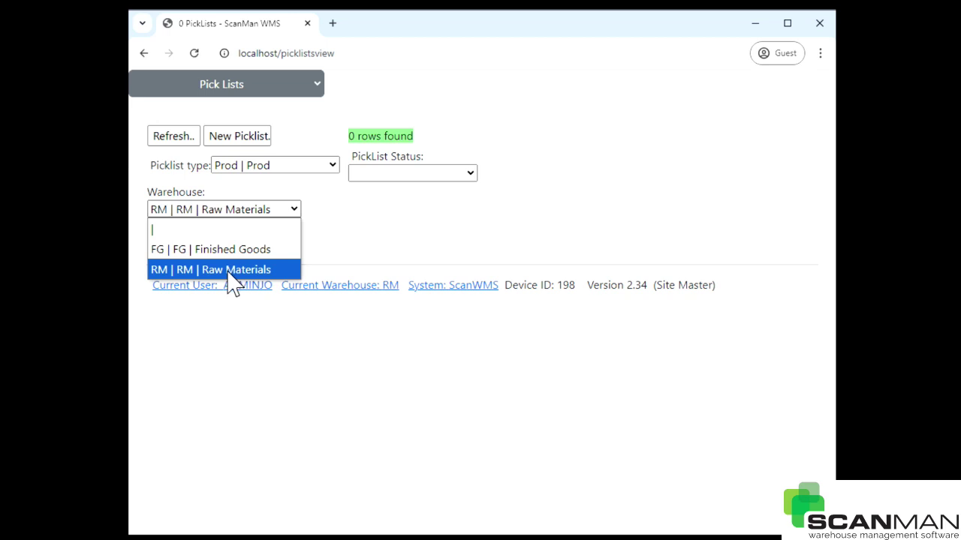
left_click(229, 272)
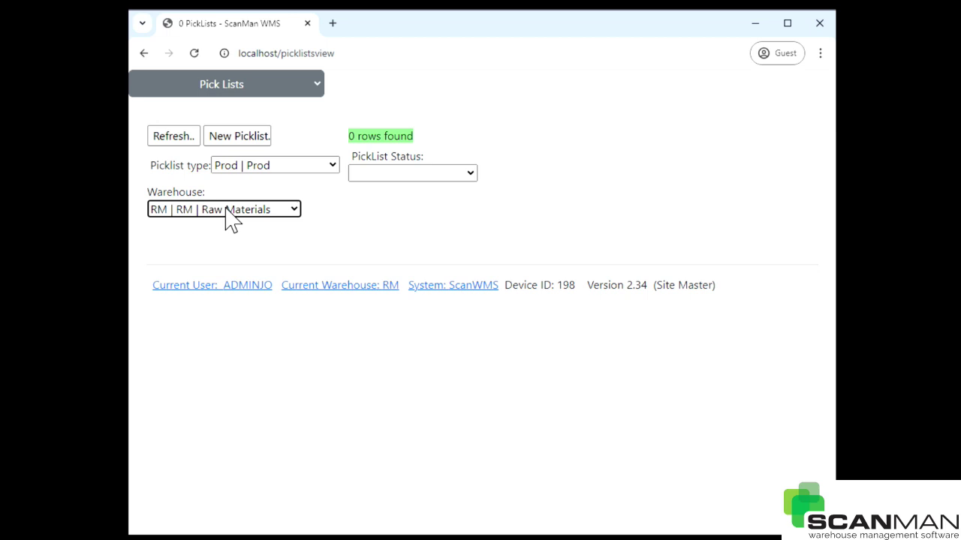
left_click(176, 135)
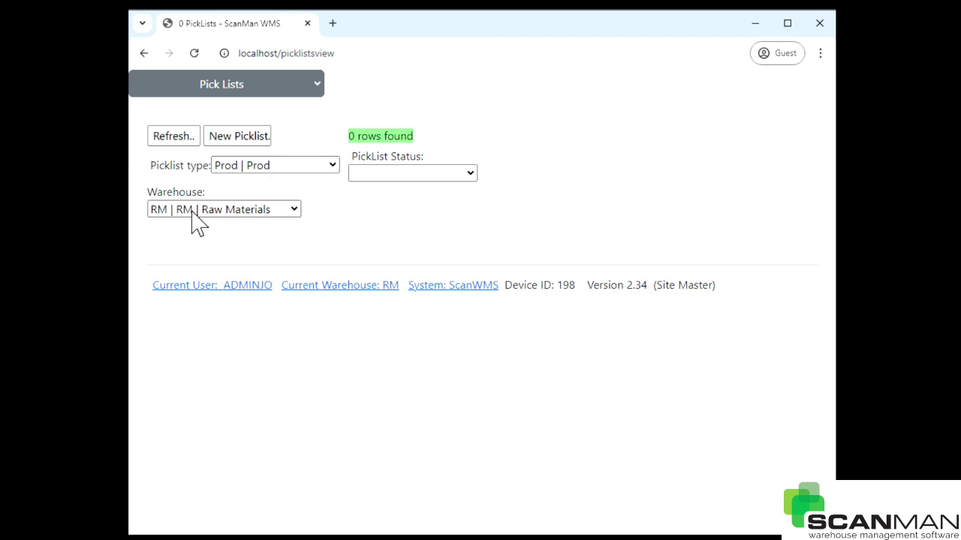
left_click_drag(365, 157, 410, 157)
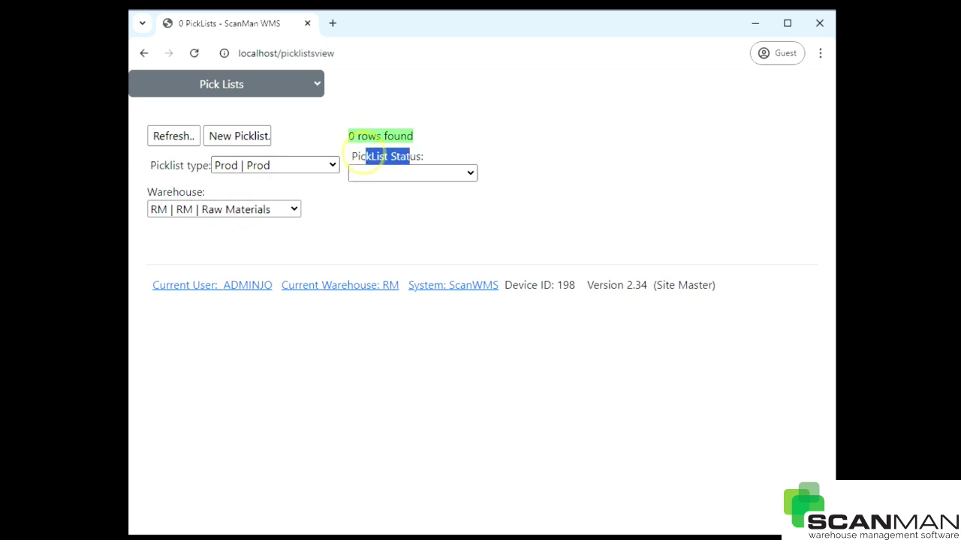
left_click_drag(156, 192, 193, 193)
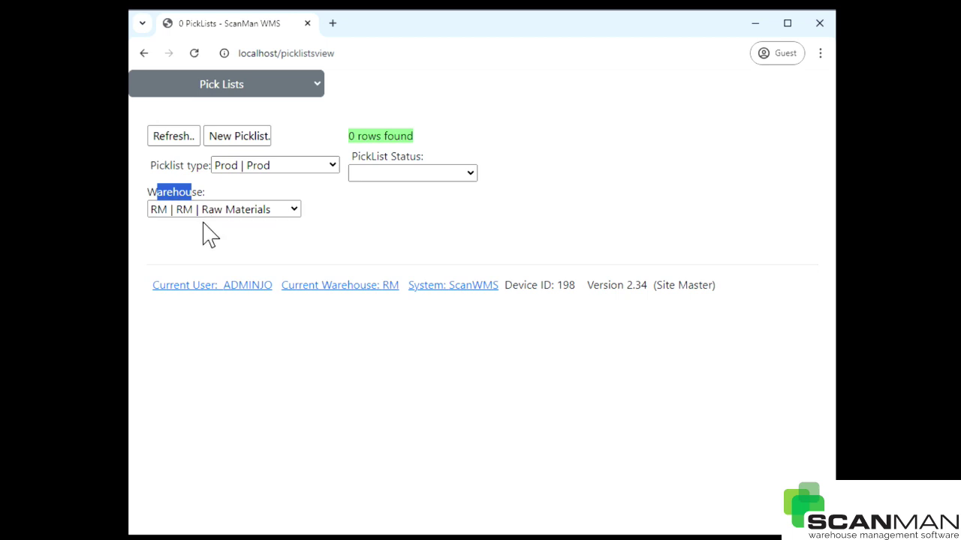
Start a new picklist of type Prod for the RM Raw Materials warehouse, keeping priority 100 and no comments
left_click(229, 136)
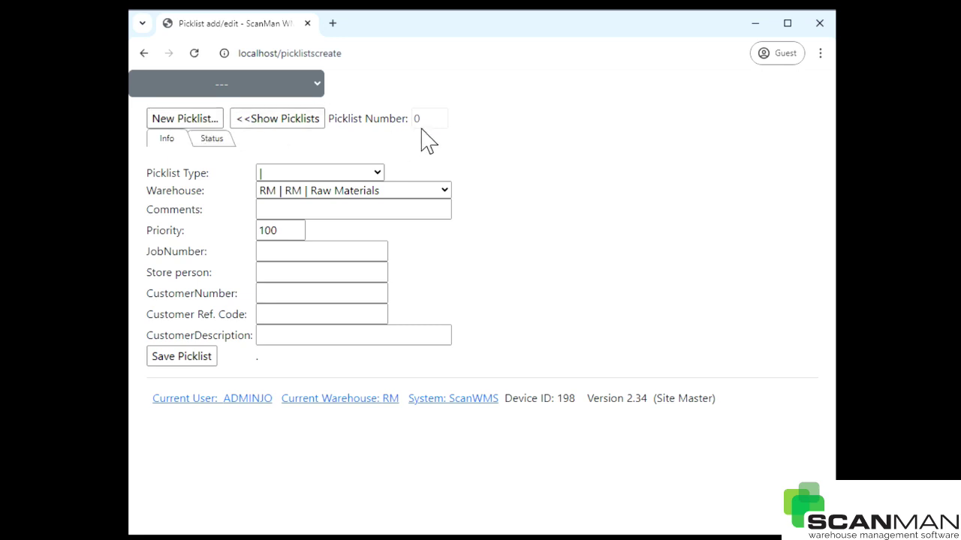
left_click(350, 172)
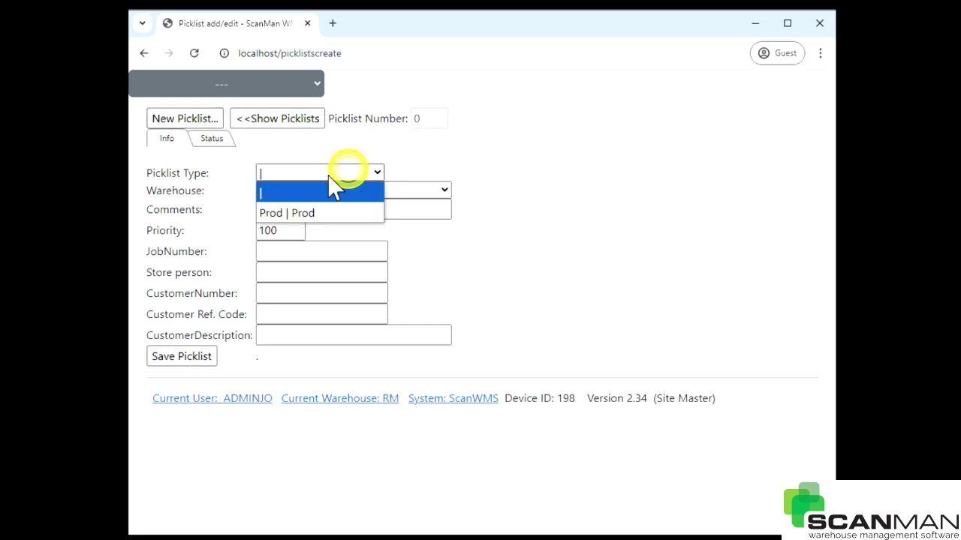
left_click(279, 214)
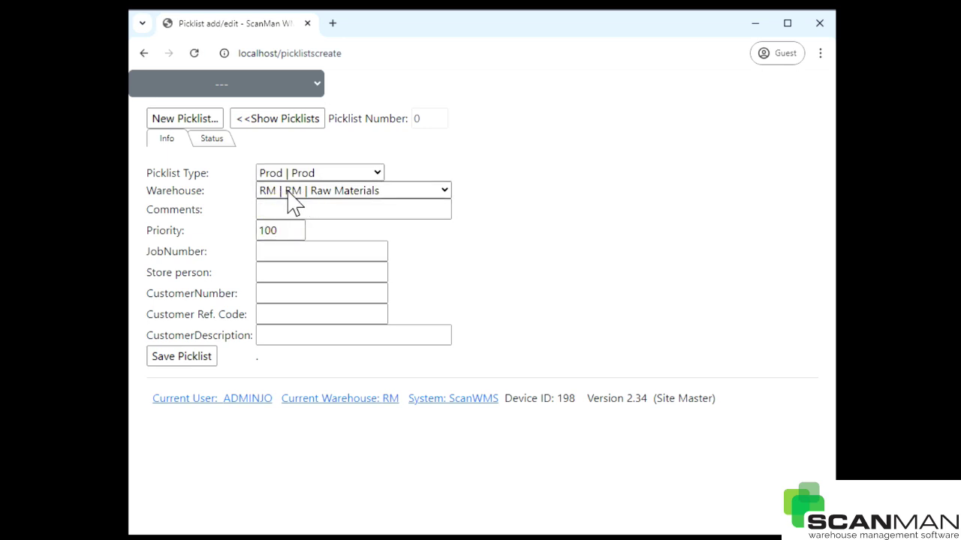
left_click(287, 191)
left_click(289, 194)
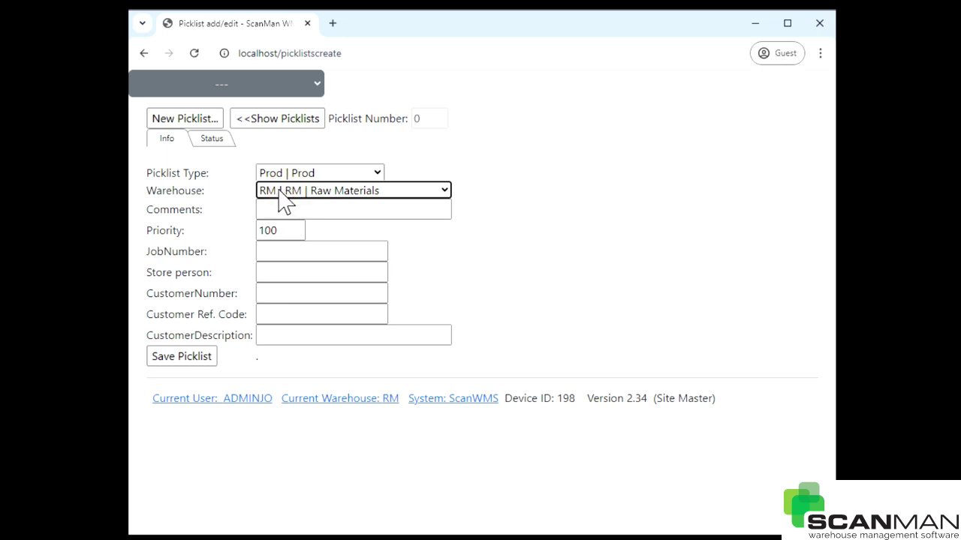
left_click(279, 209)
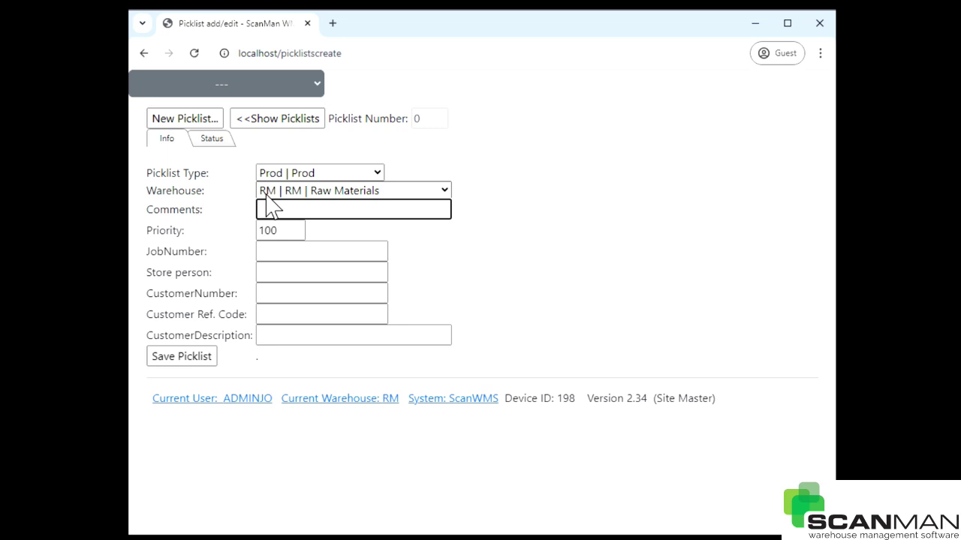
double_click(279, 231)
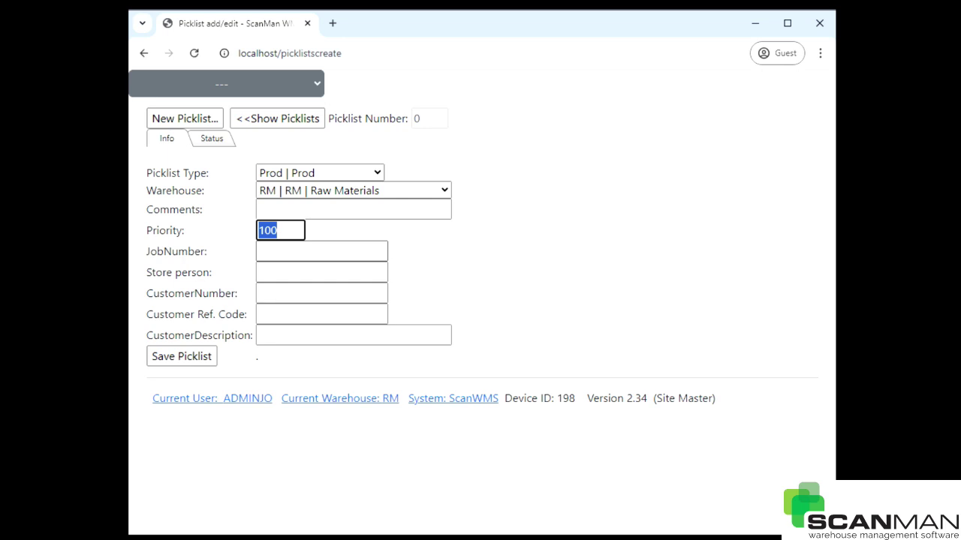
Enter job number JOB0001 and fill in the store person's name and the customer number
left_click(284, 253)
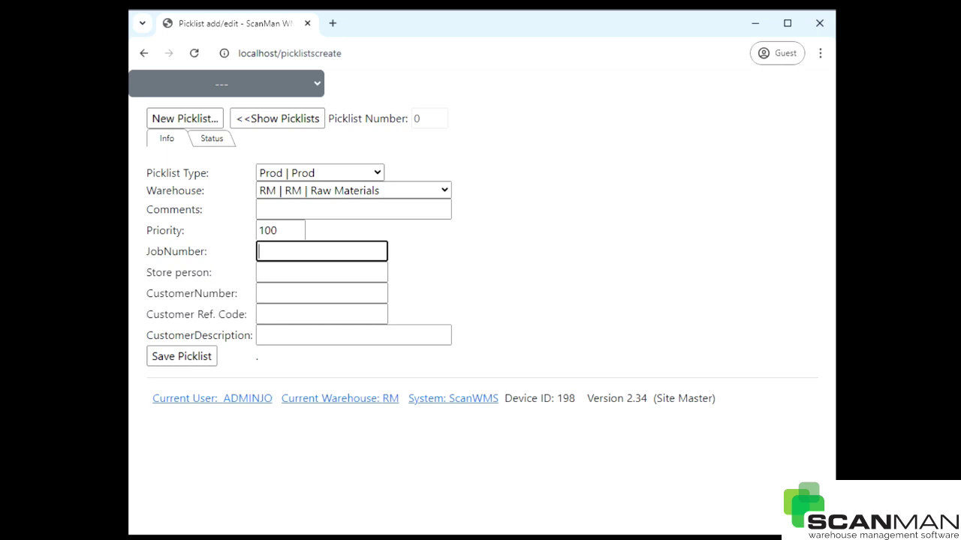
type("JOB0001")
left_click(302, 272)
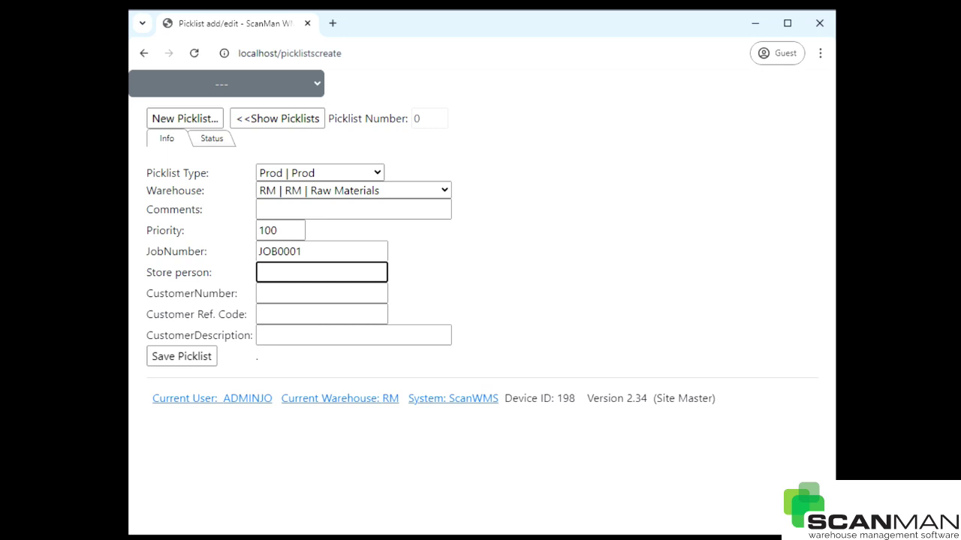
type("JACK")
left_click(305, 293)
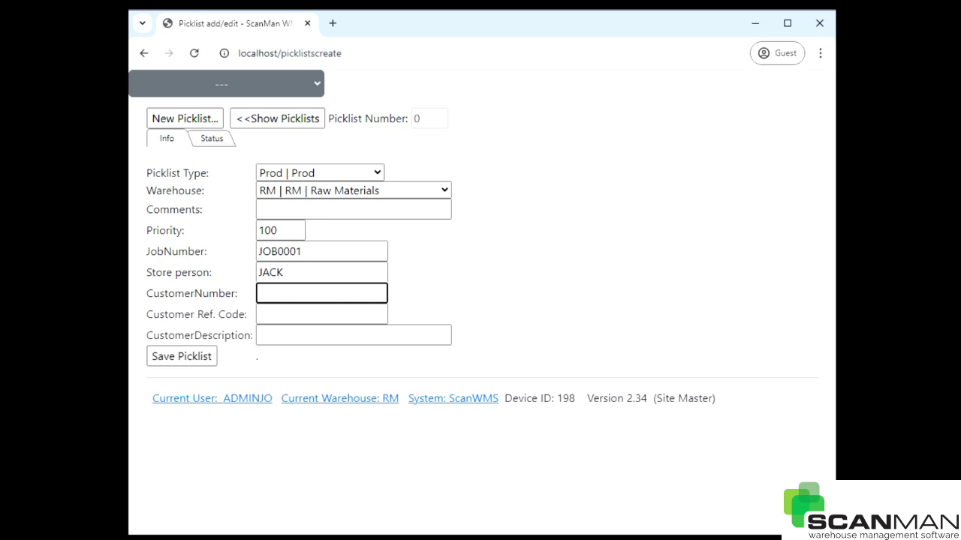
type("CUST120")
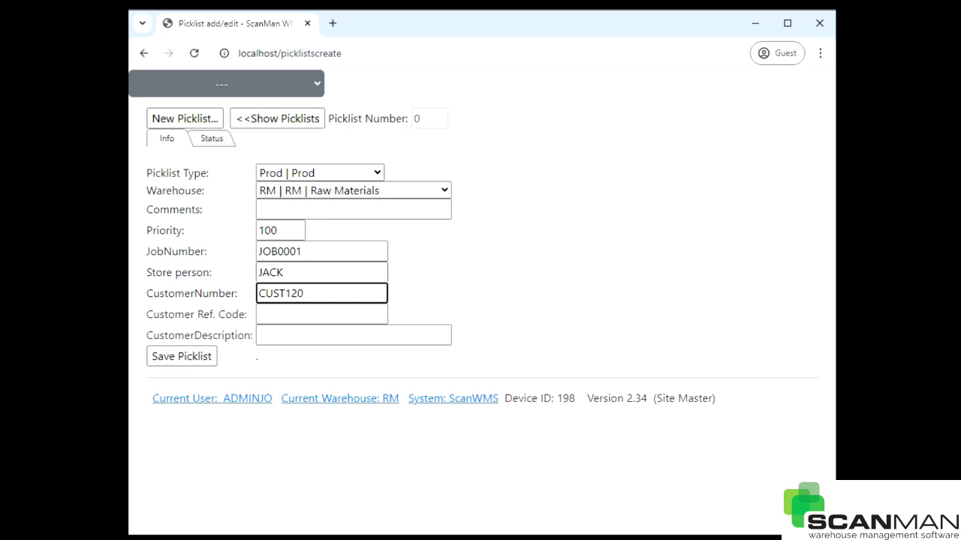
Check the customer, job, priority and comments fields and save the picklist
left_click(268, 315)
left_click(258, 294)
left_click_drag(163, 294, 218, 294)
left_click_drag(173, 315, 237, 335)
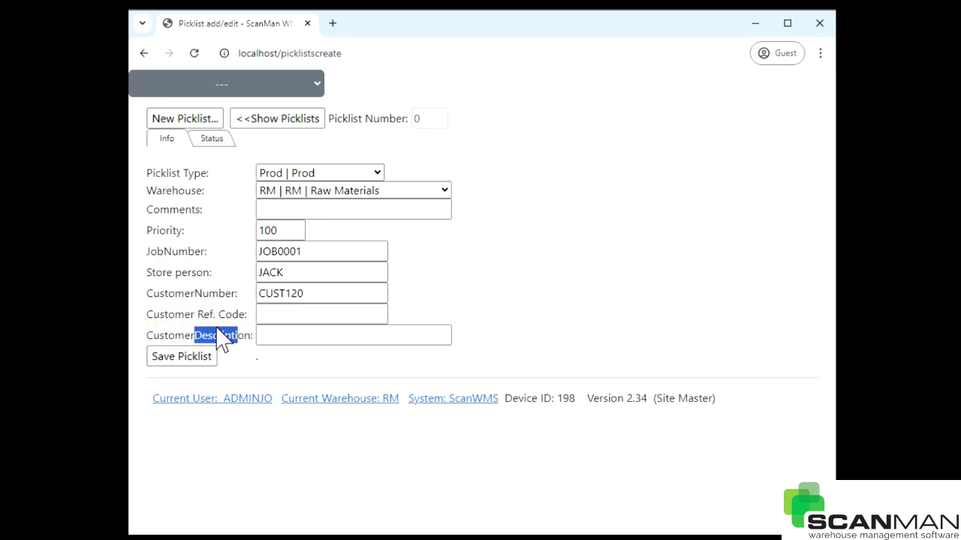
left_click(291, 335)
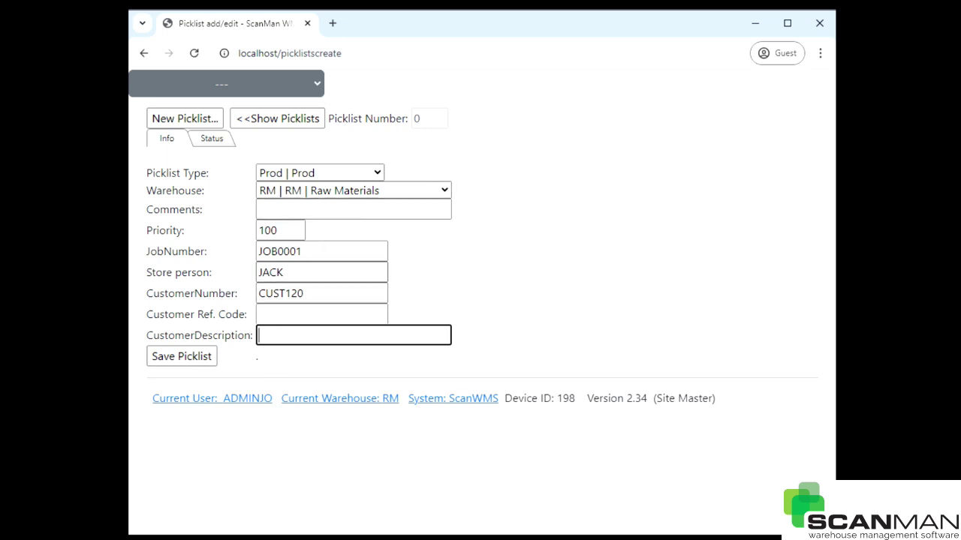
left_click(285, 313)
left_click(292, 293)
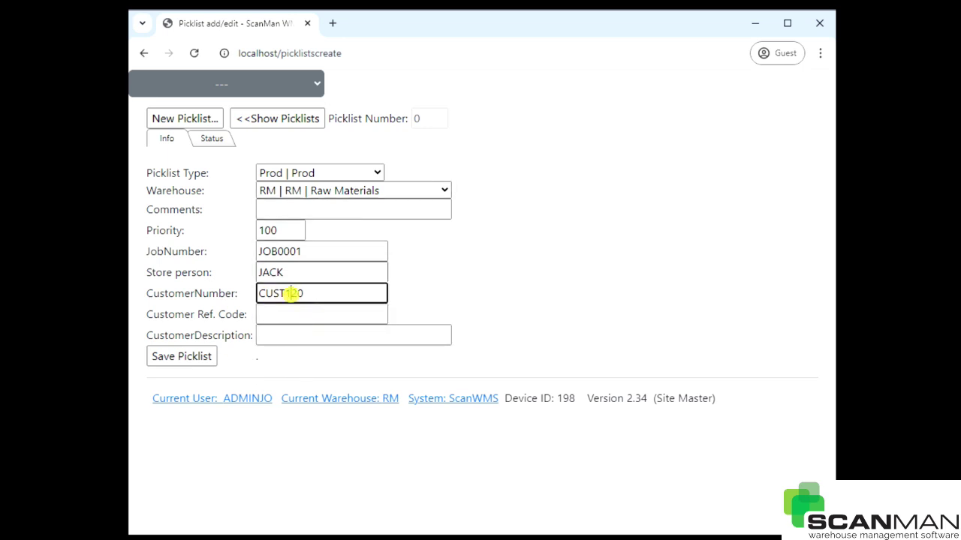
left_click(289, 251)
left_click(276, 228)
left_click(279, 210)
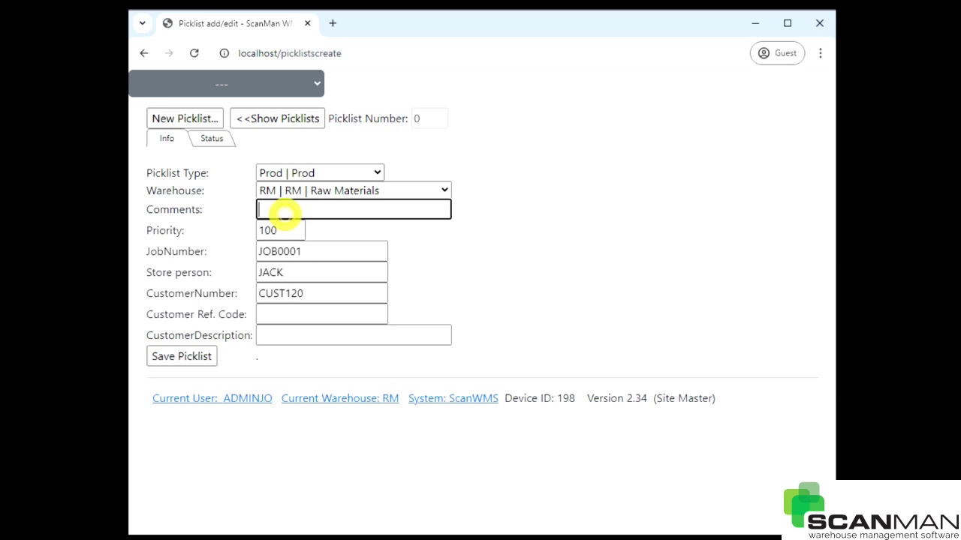
left_click(183, 359)
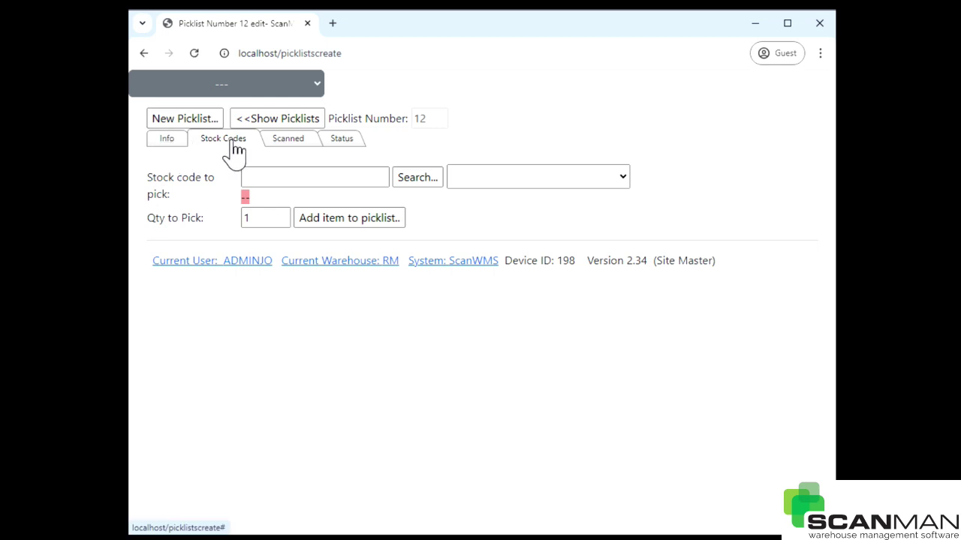
Search the stock codes with a blank search term and view the matching items
left_click(319, 172)
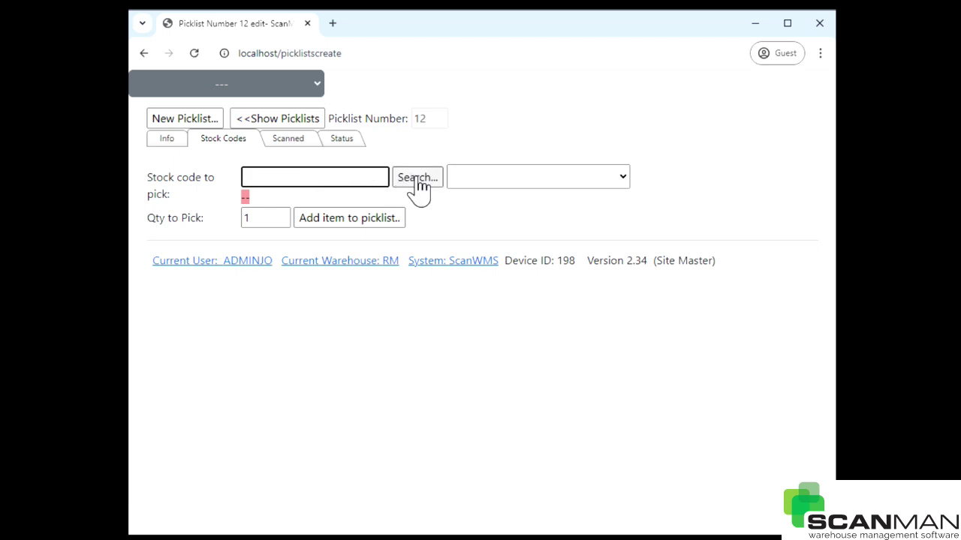
left_click(326, 175)
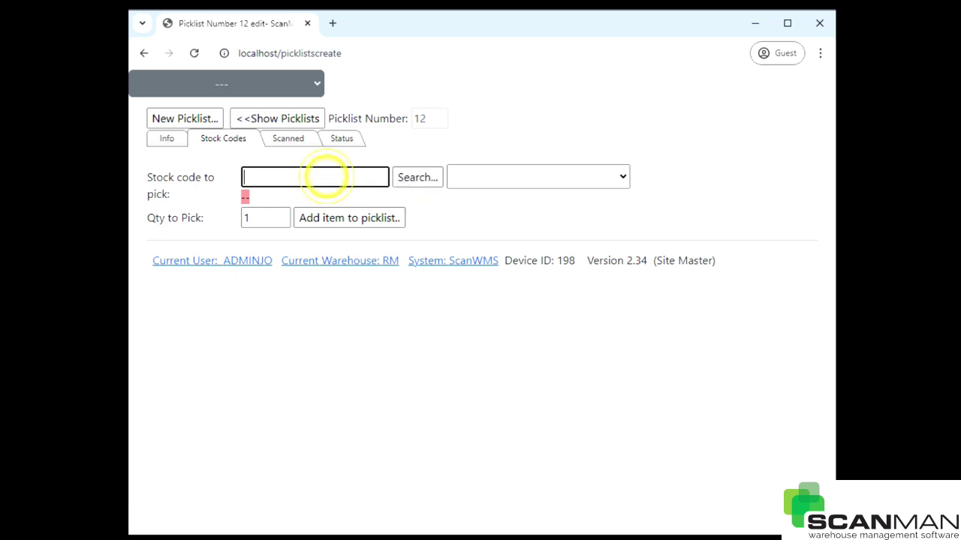
left_click(418, 180)
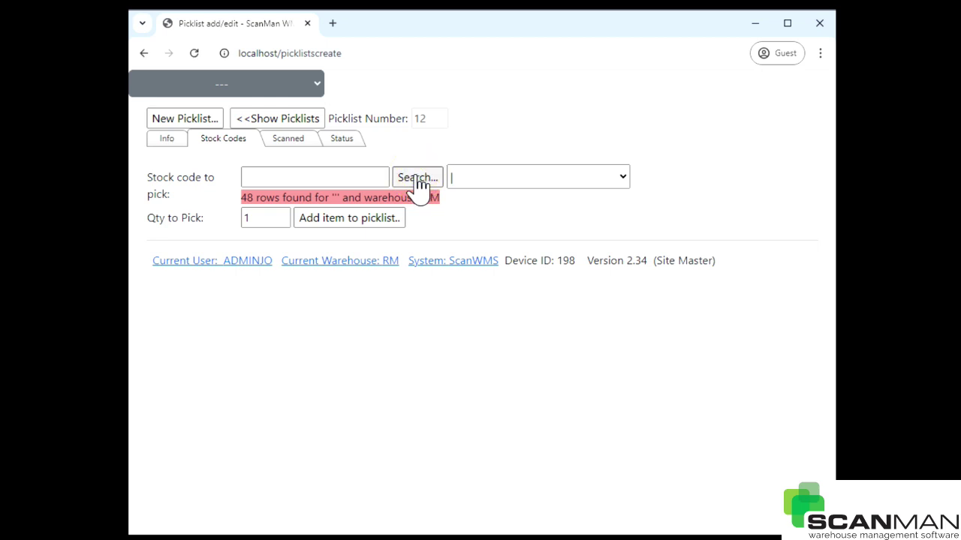
left_click_drag(253, 197, 433, 197)
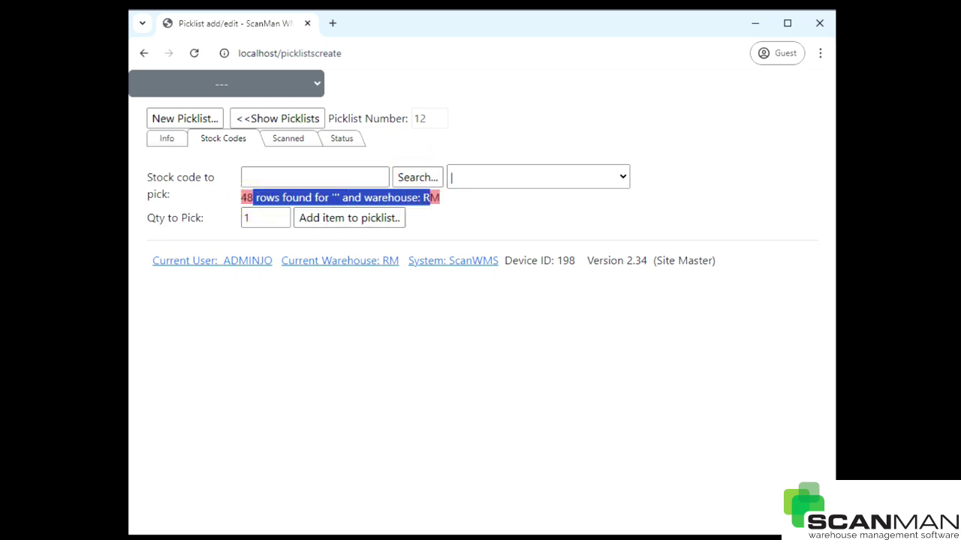
left_click(499, 178)
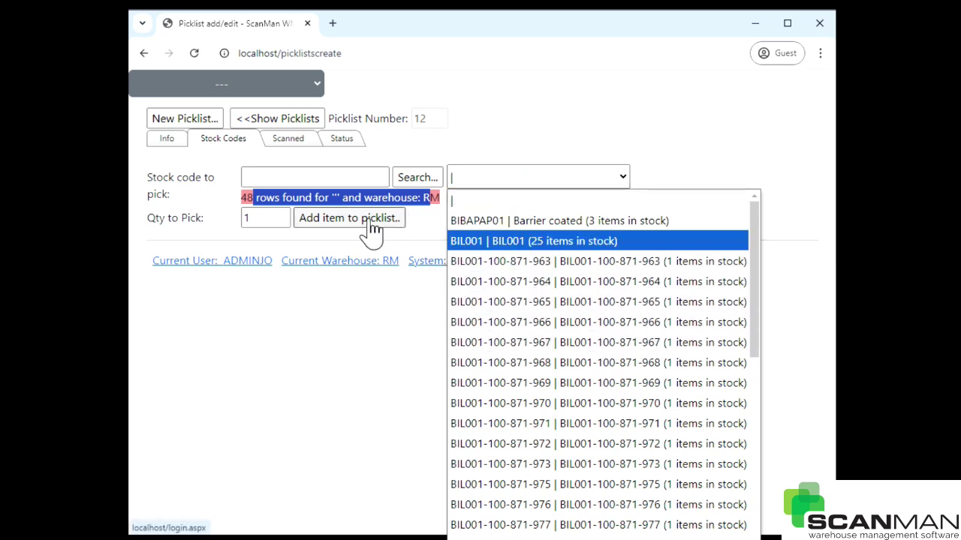
Search the stock codes for P and choose SAPRPRI02 | Printed Baywhite as the item to pick
left_click(285, 178)
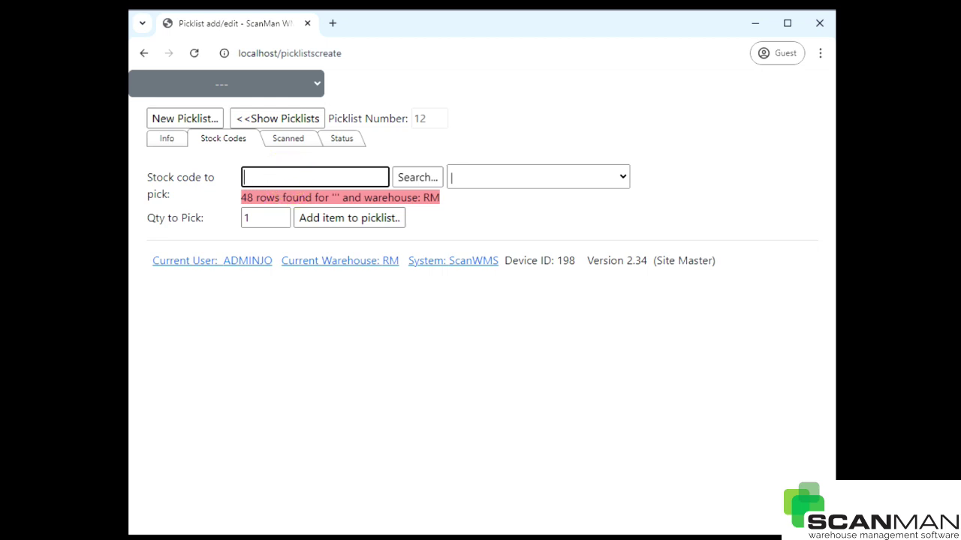
type("P")
left_click(422, 180)
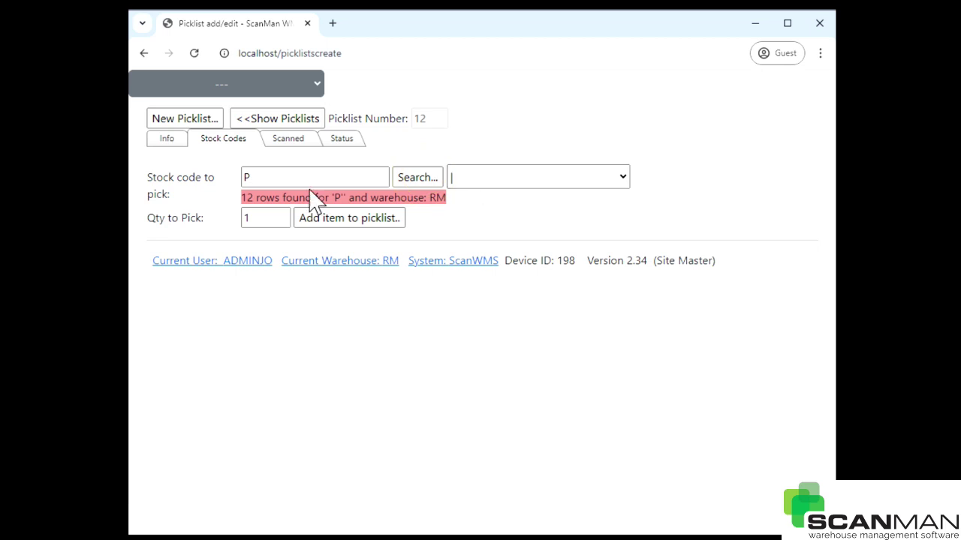
left_click_drag(239, 197, 267, 197)
left_click(507, 178)
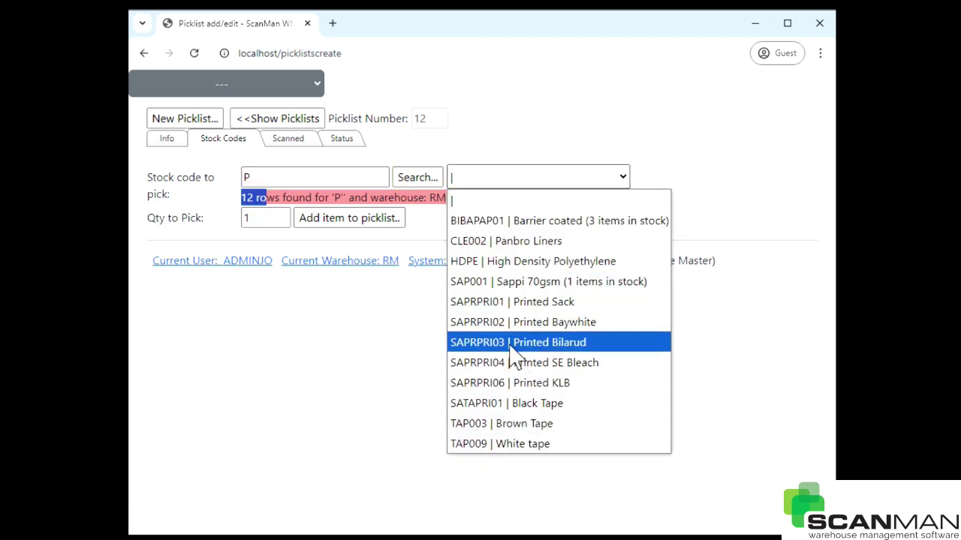
left_click(484, 323)
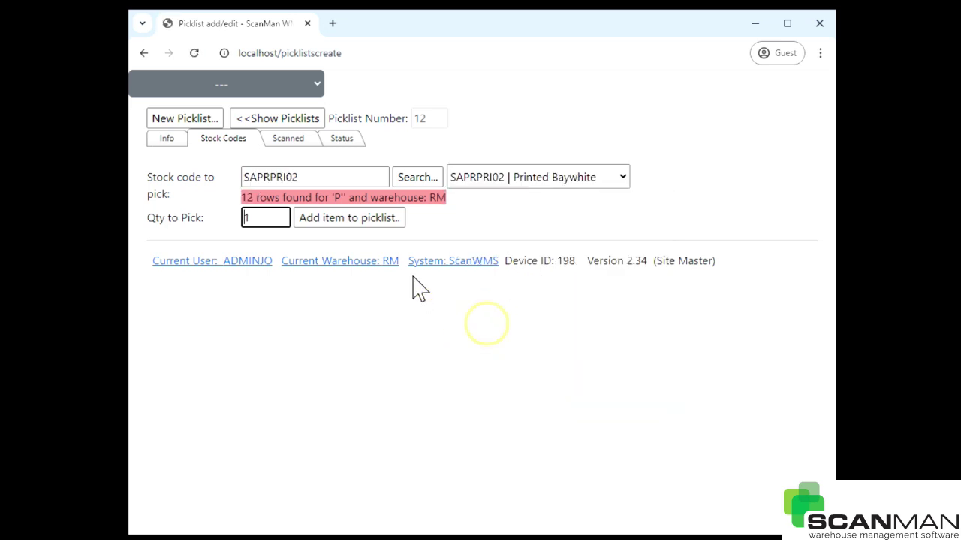
Set the quantity to pick to 100 and add the item to the picklist
double_click(253, 218)
type("100")
double_click(261, 217)
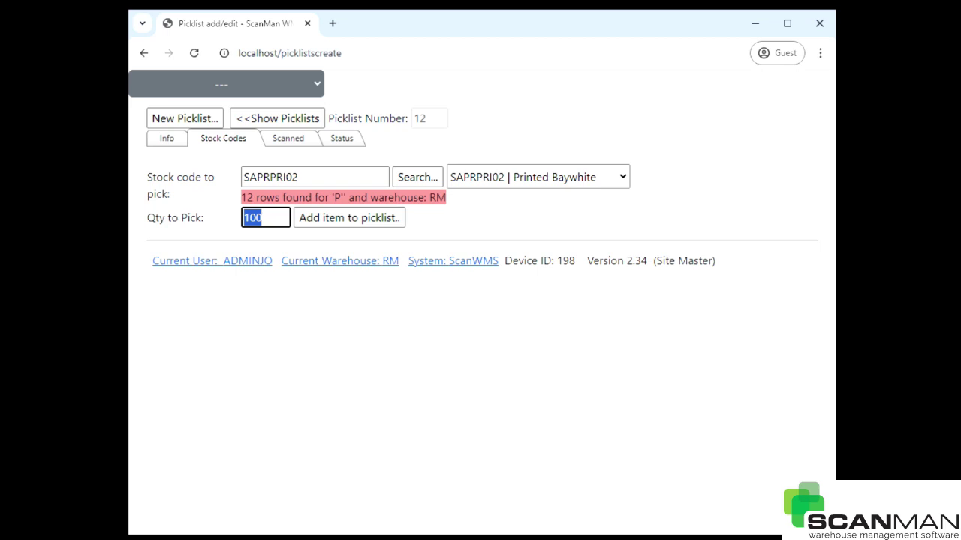
left_click(368, 222)
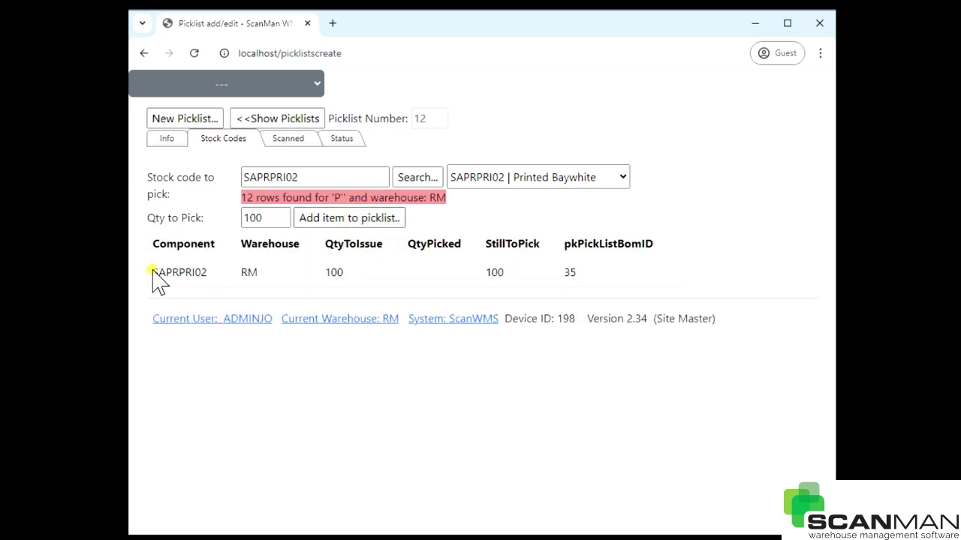
Examine the added item's component, warehouse, quantity to issue, picked quantity and remaining quantity
left_click_drag(154, 274, 214, 275)
double_click(248, 273)
left_click_drag(331, 273, 355, 285)
left_click(433, 279)
left_click_drag(491, 272, 575, 298)
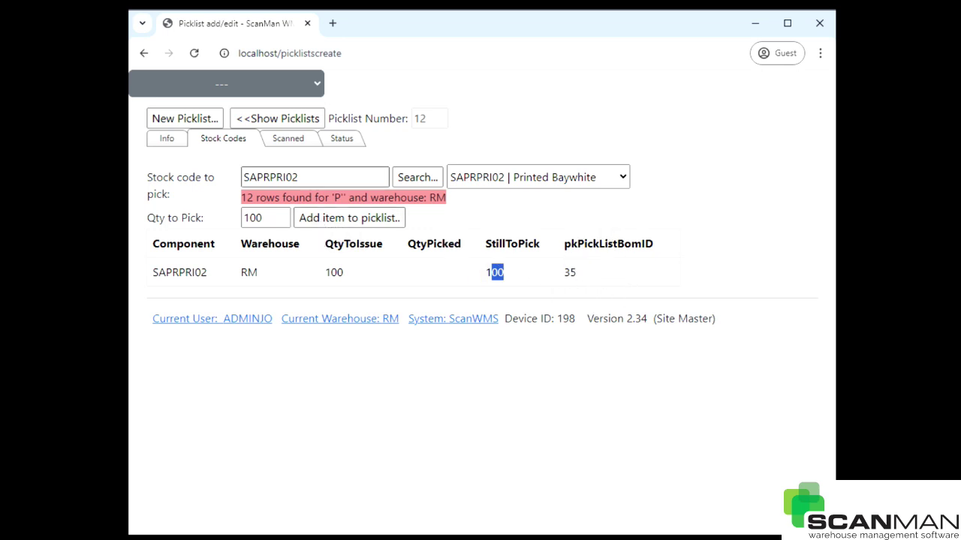
Choose HDPE | High Density Polyethylene as the item to pick and add it to the picklist with a quantity of 30
left_click(508, 180)
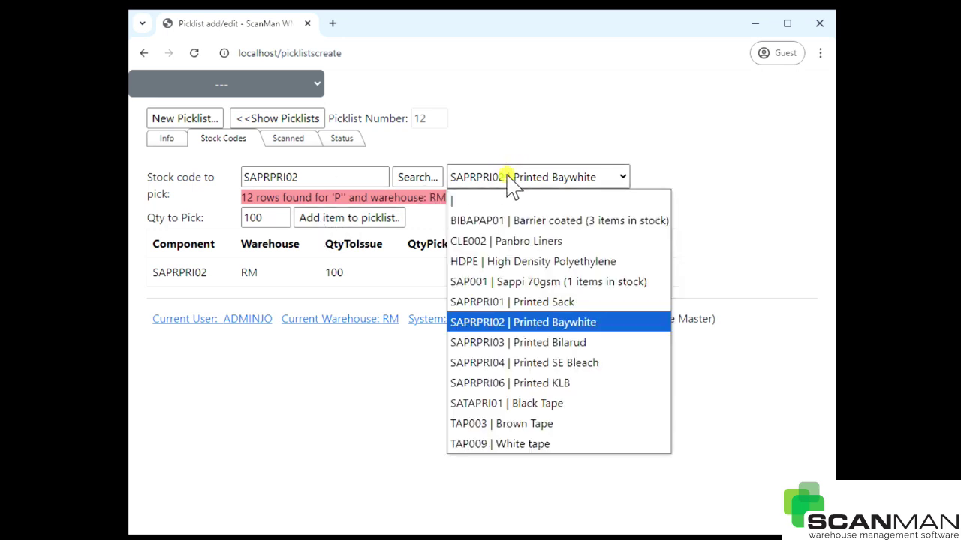
left_click(506, 263)
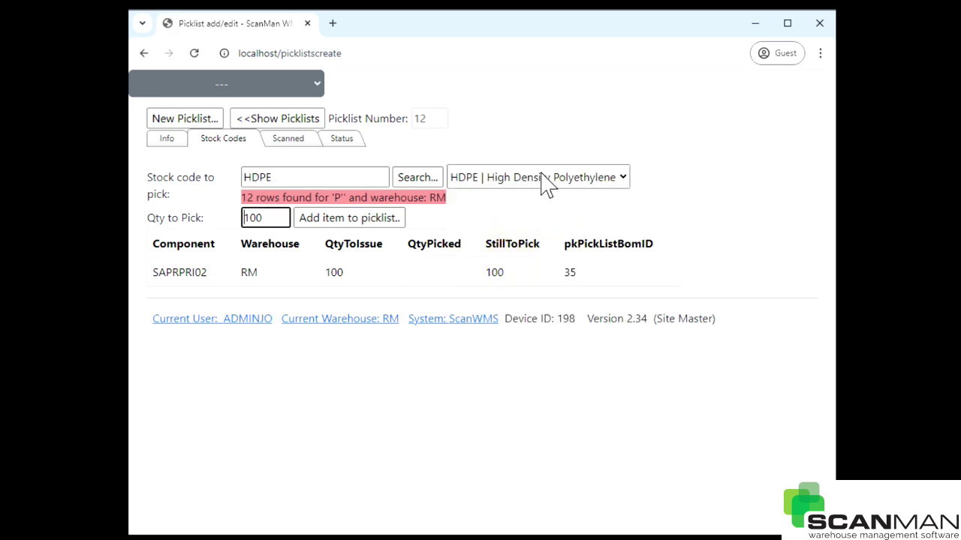
double_click(262, 218)
left_click(323, 218)
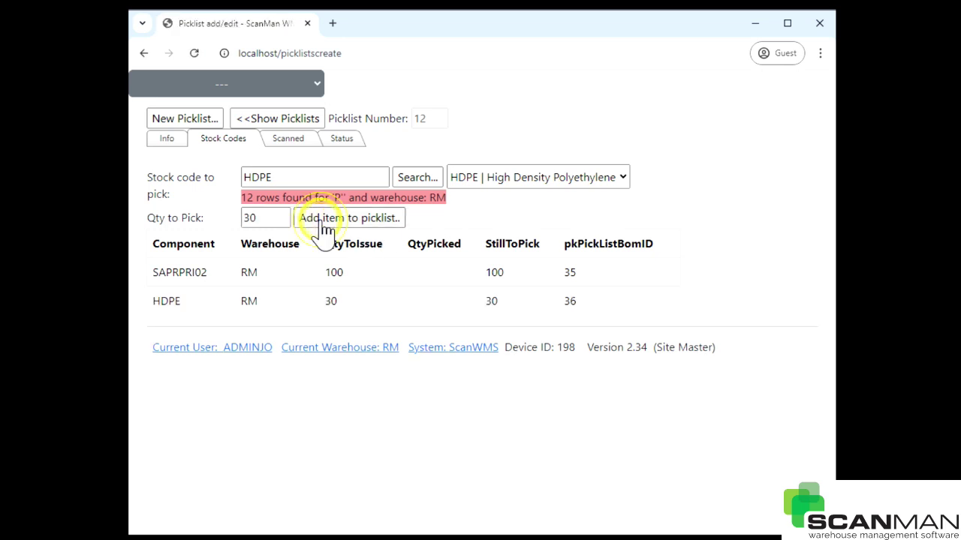
Choose TAP003 | Brown Tape as the stock code and add it to the picklist with a quantity of 1
left_click(496, 177)
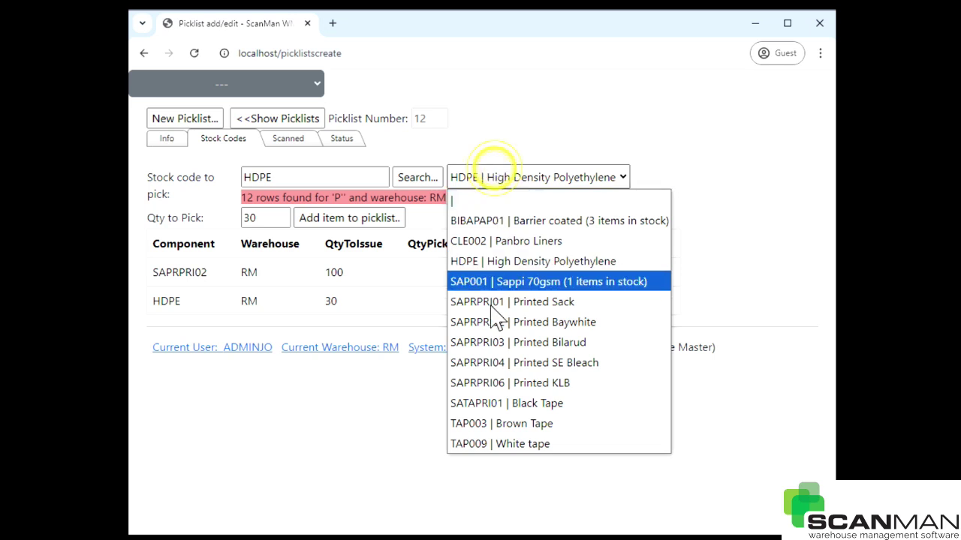
left_click(482, 425)
double_click(259, 218)
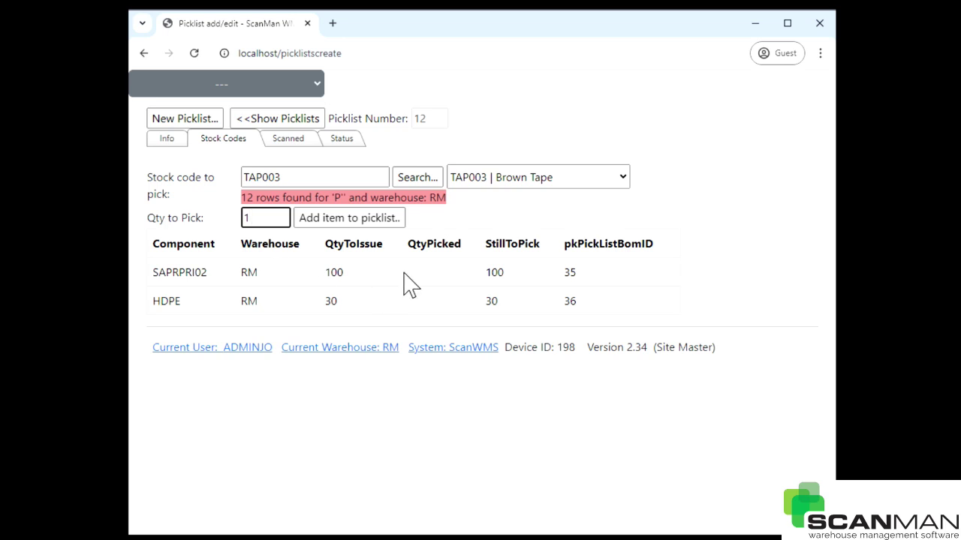
left_click(355, 219)
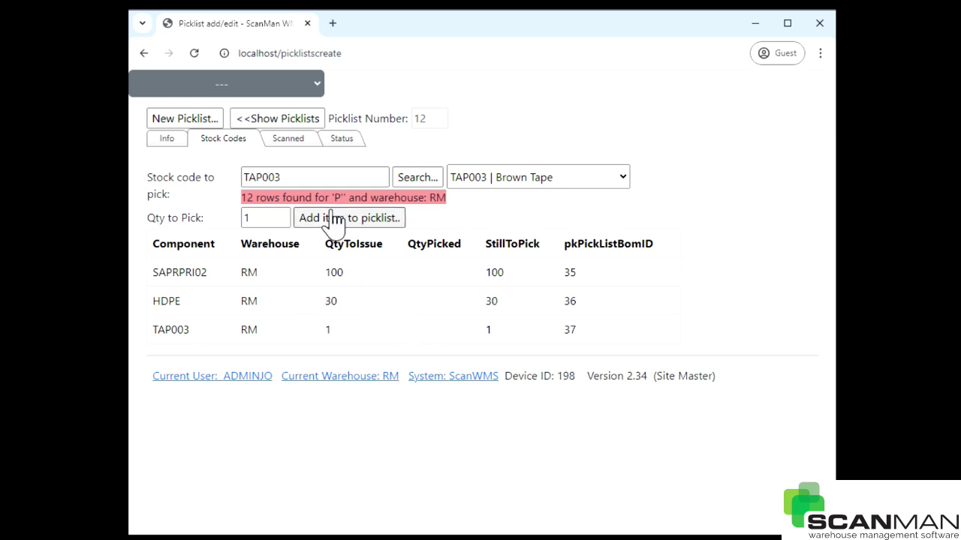
Compare the picklist's stock codes with its scanned section and request the scanned items
left_click(293, 140)
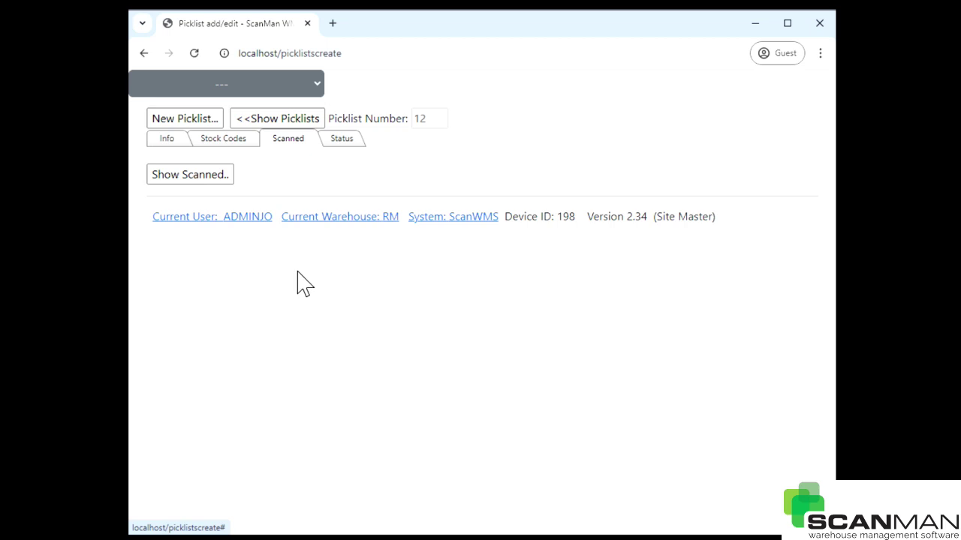
left_click(233, 143)
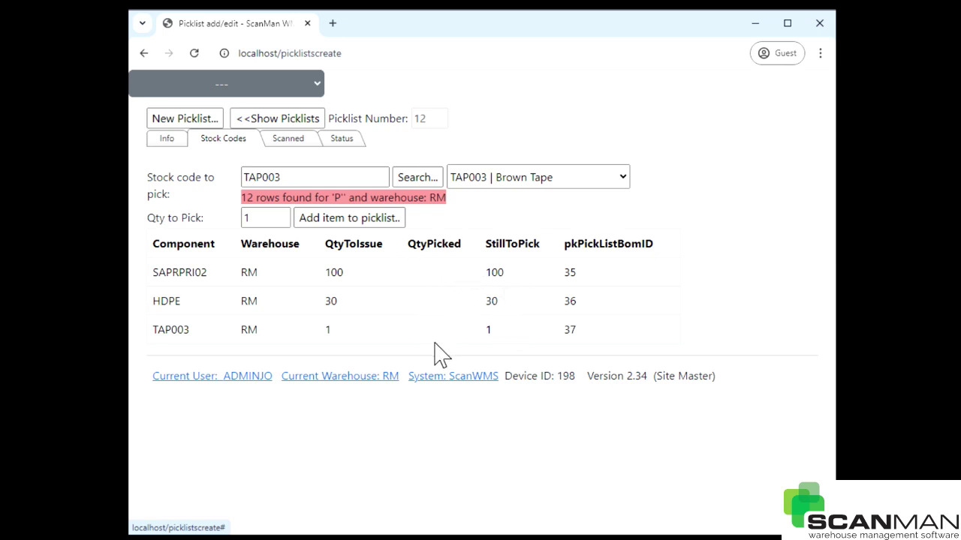
left_click(288, 138)
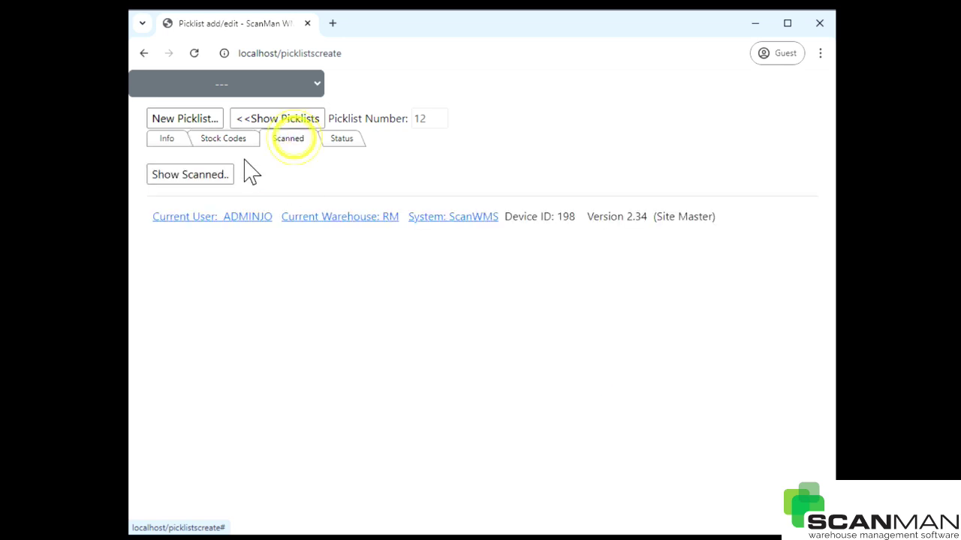
left_click(208, 174)
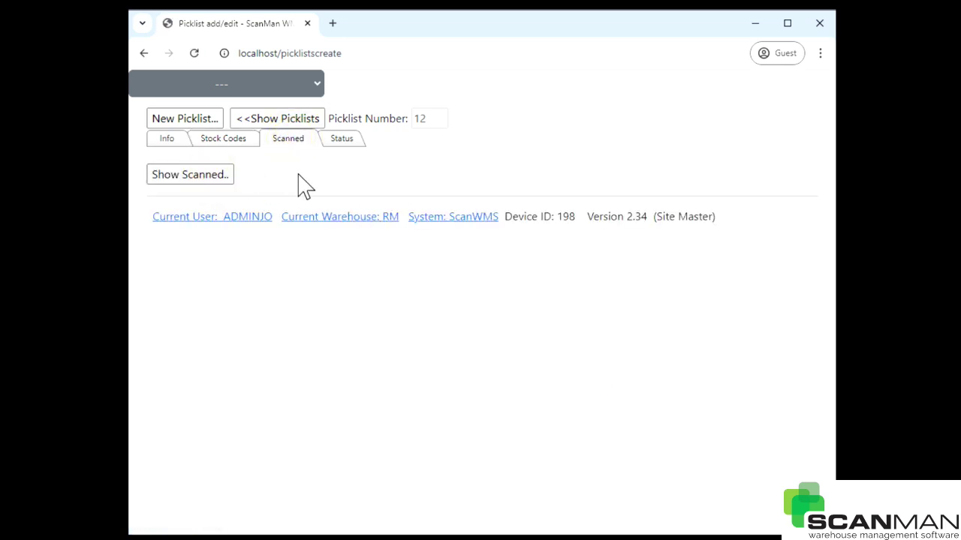
Tick Is Complete and Is Started in the picklist's status without saving, and go back to its general information
left_click(343, 140)
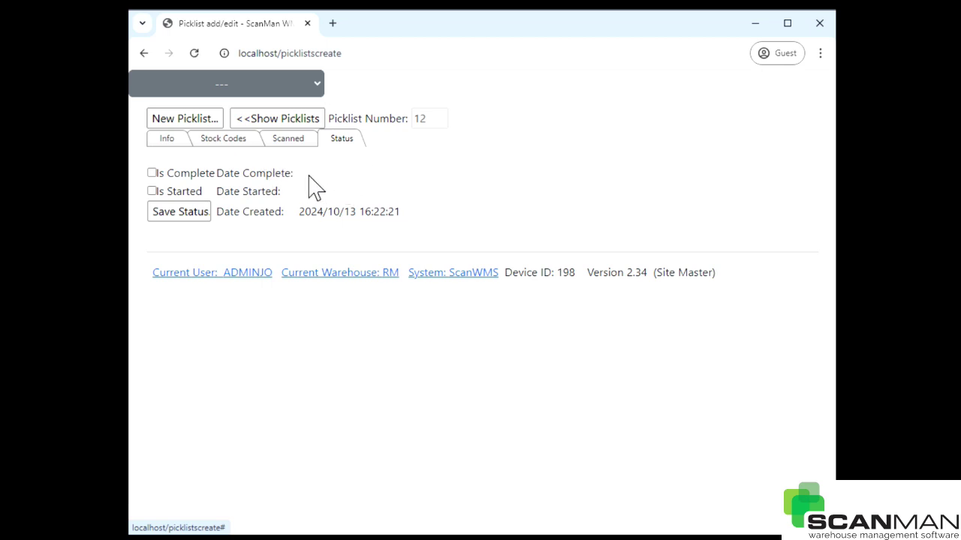
left_click(152, 172)
left_click(151, 192)
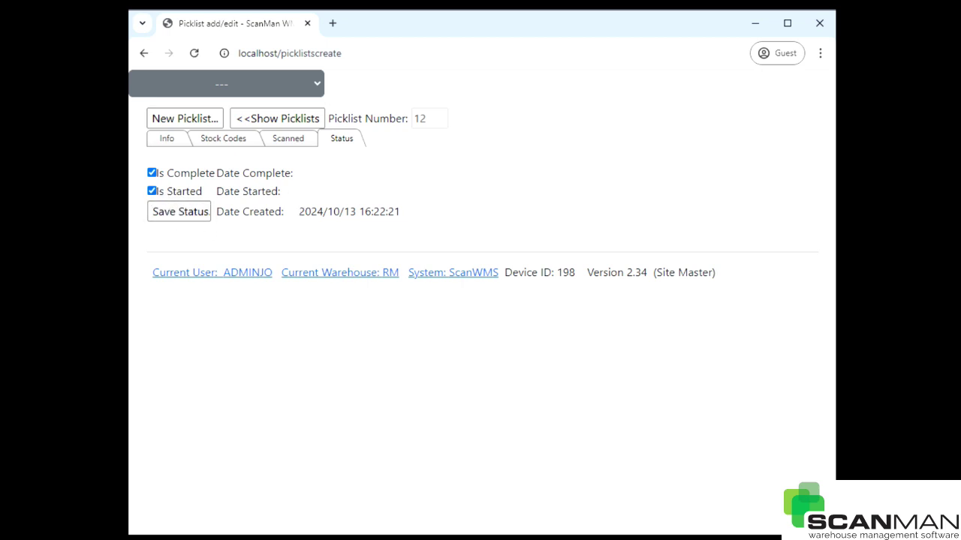
left_click(166, 142)
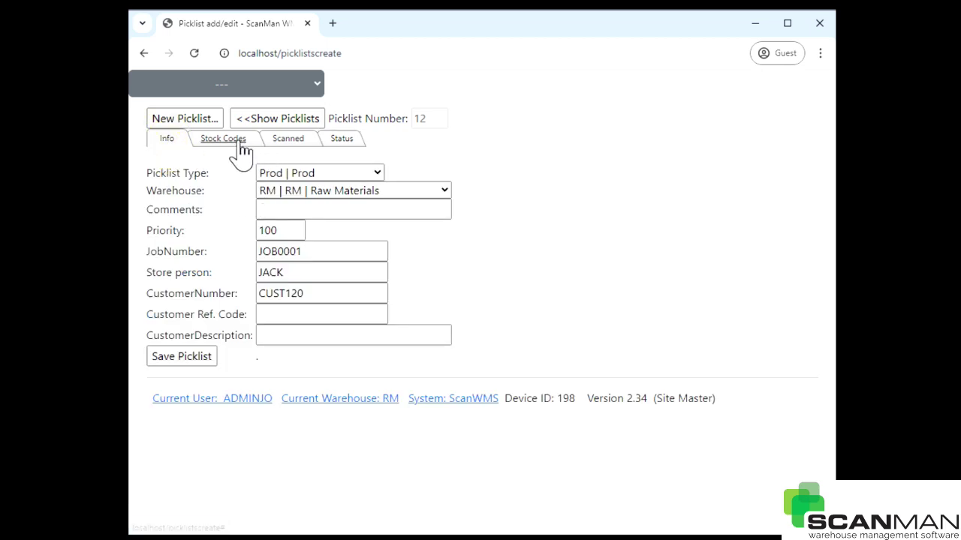
Return to the picklist overview and examine the picklist's number of stock codes and stock codes still to pick
left_click(259, 122)
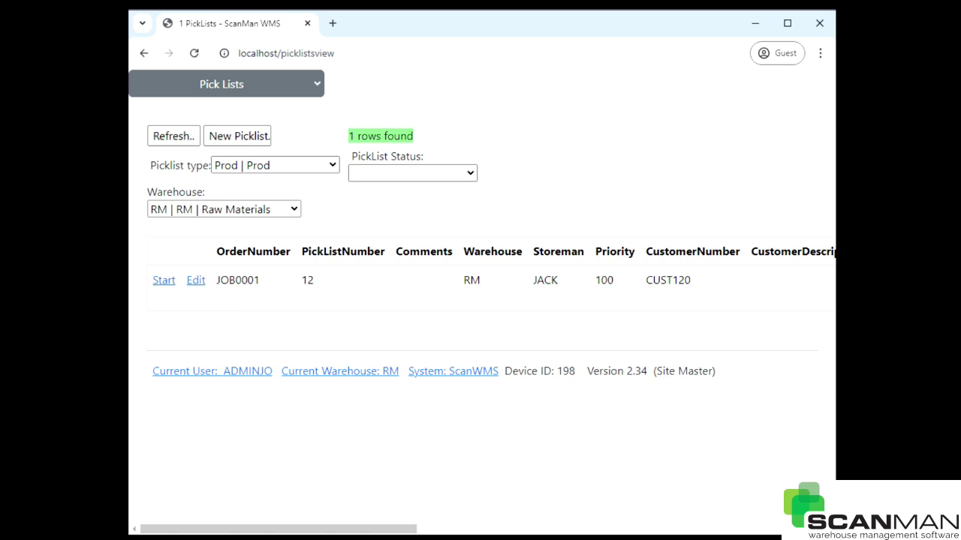
left_click_drag(382, 527, 617, 528)
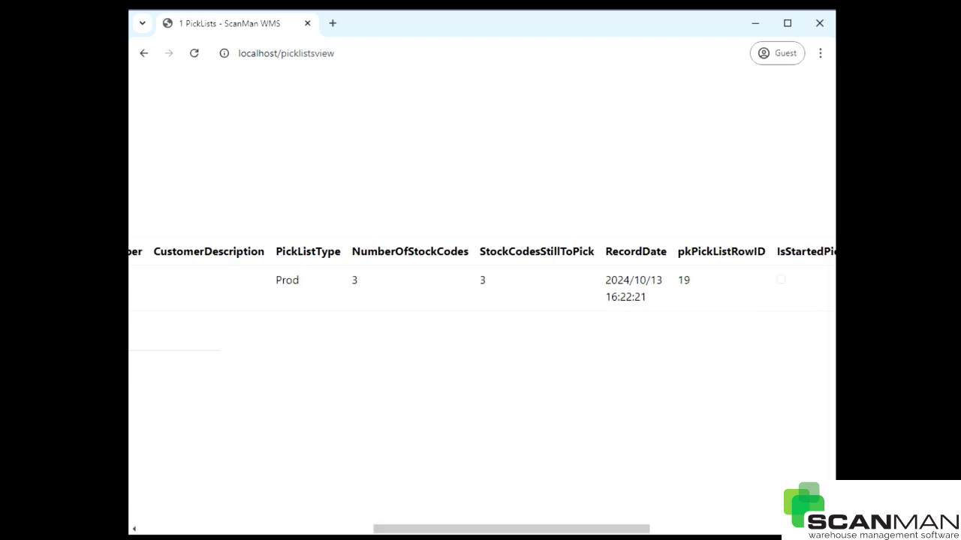
left_click_drag(350, 252, 472, 266)
left_click_drag(351, 280, 368, 293)
left_click_drag(481, 280, 501, 291)
Examine the overview's columns for picking started, completion and last update, and return to the first columns
left_click_drag(467, 528, 636, 527)
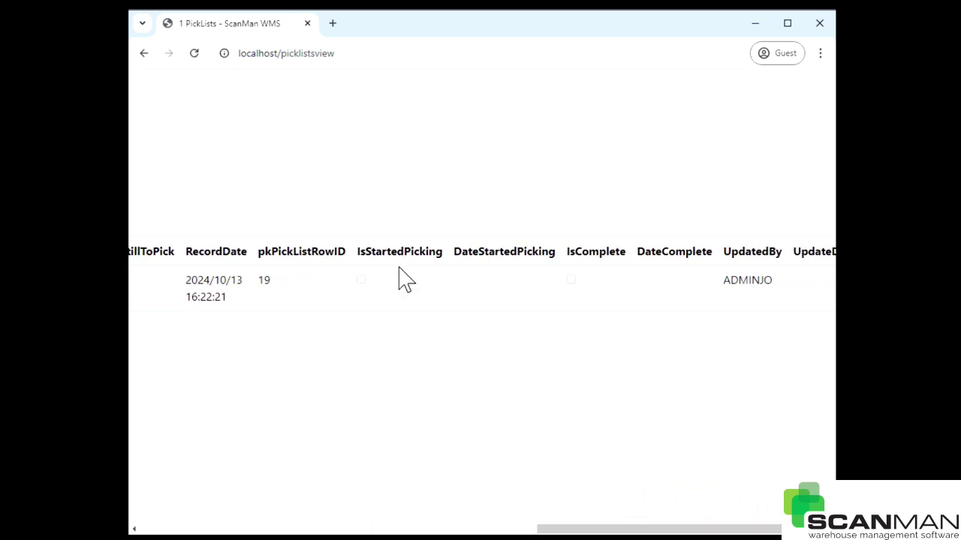
left_click_drag(375, 252, 691, 255)
left_click(489, 250)
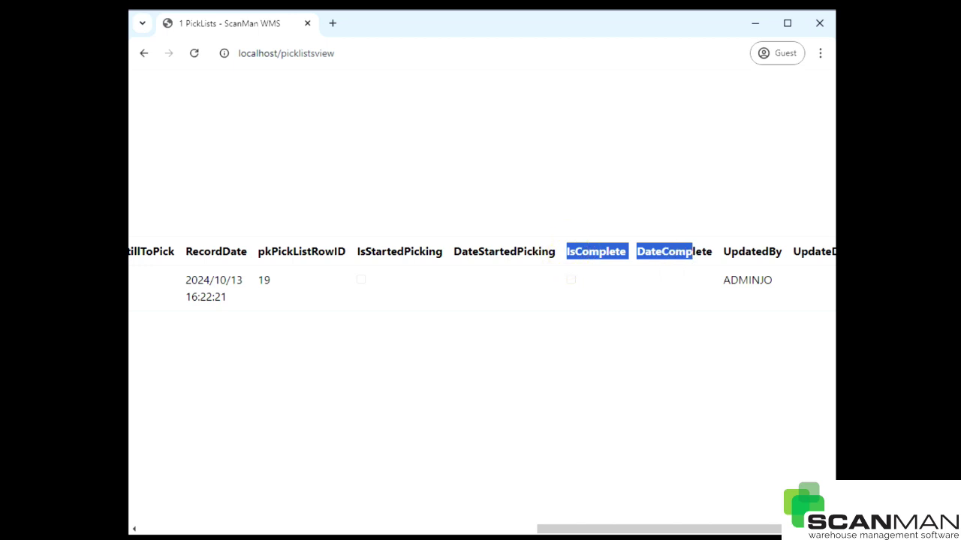
left_click_drag(560, 528, 570, 528)
left_click_drag(710, 244, 825, 270)
left_click(661, 529)
left_click_drag(661, 530, 193, 476)
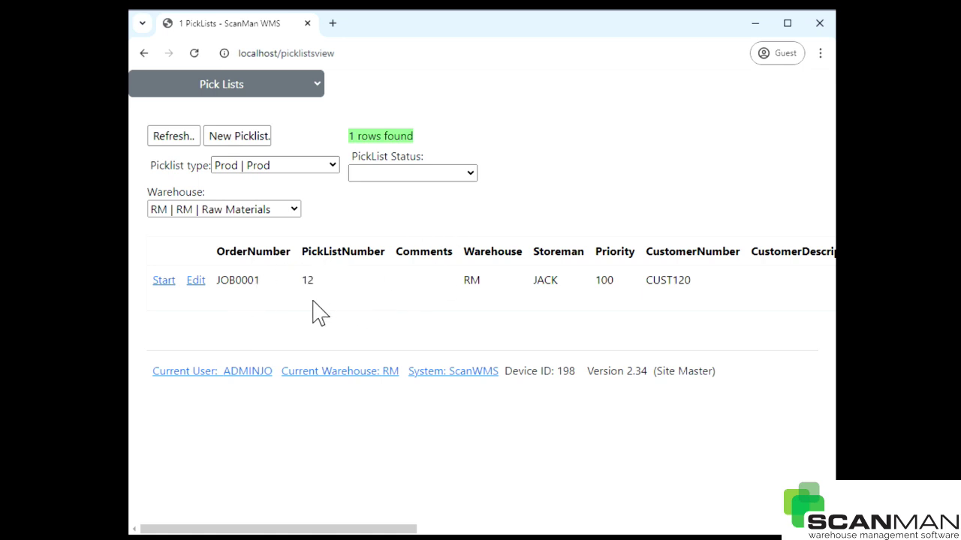
Filter the picklists by the Started status, and clear the status filter again
left_click(408, 174)
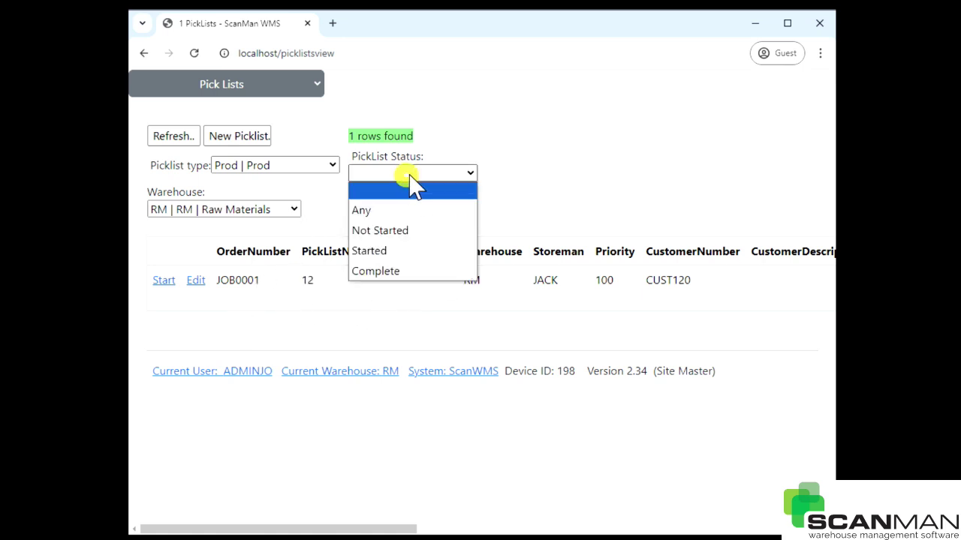
left_click(371, 255)
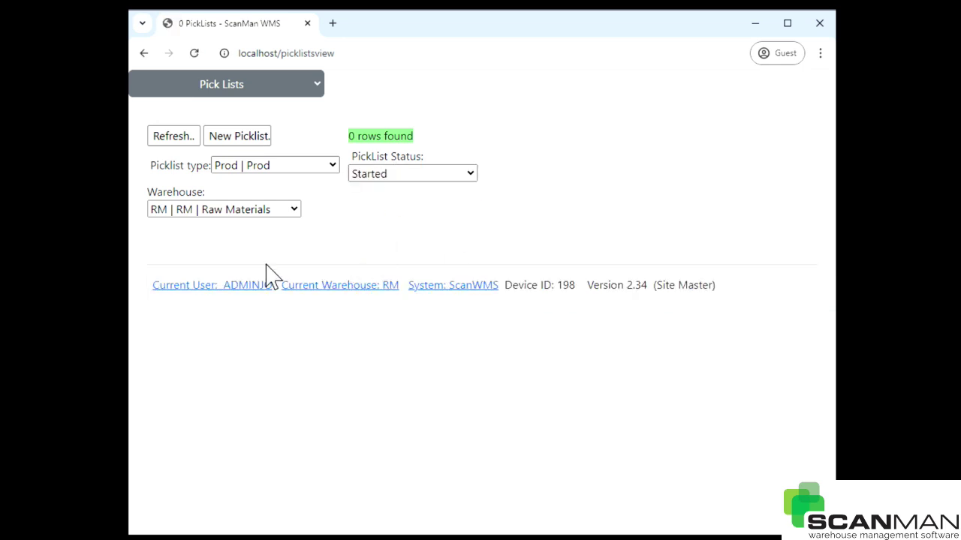
left_click(386, 177)
left_click(377, 192)
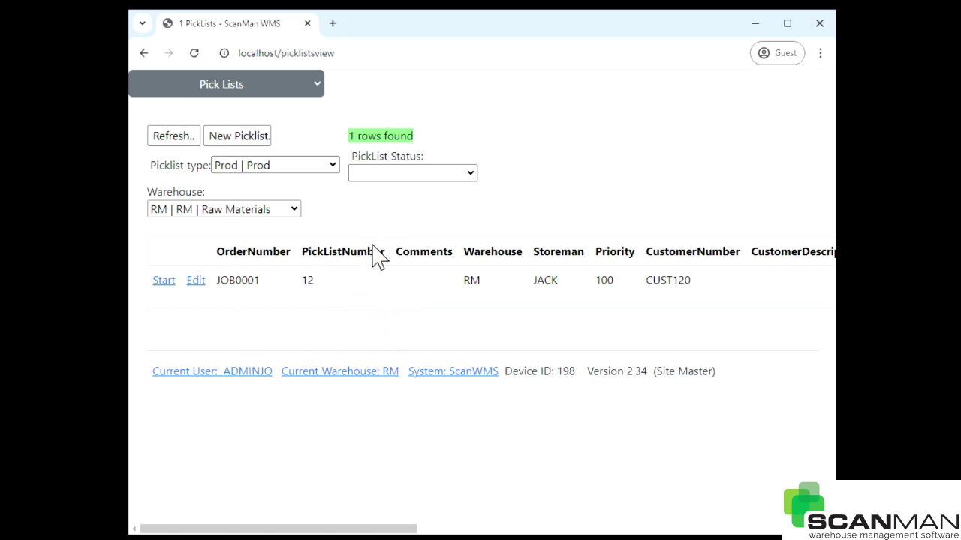
Open the production picklist for editing, mark it as Is Started and save the status
left_click(196, 282)
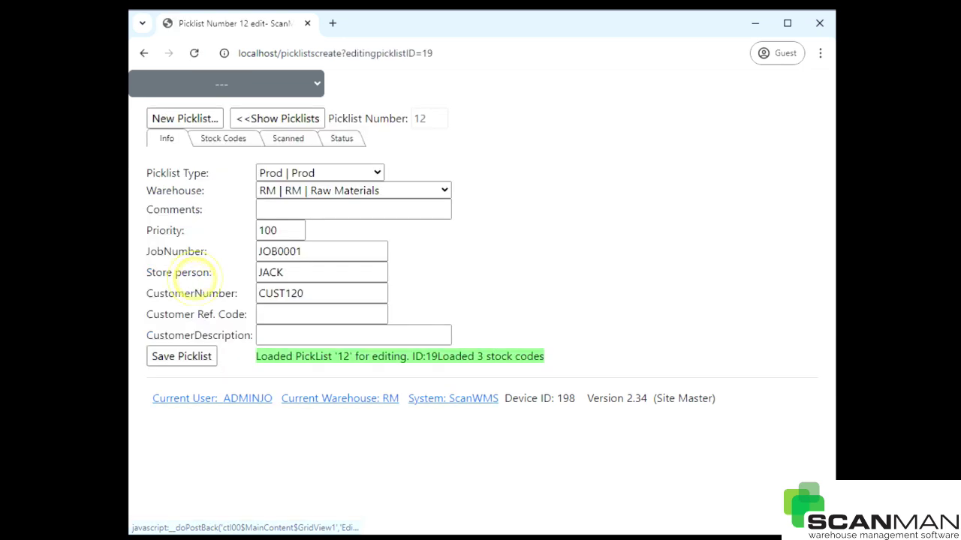
left_click(339, 143)
left_click(152, 193)
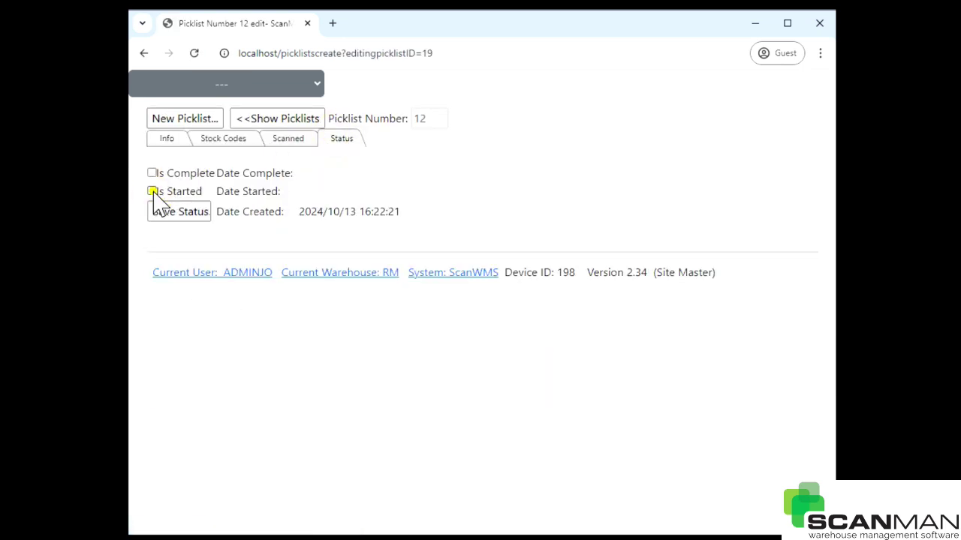
left_click(181, 214)
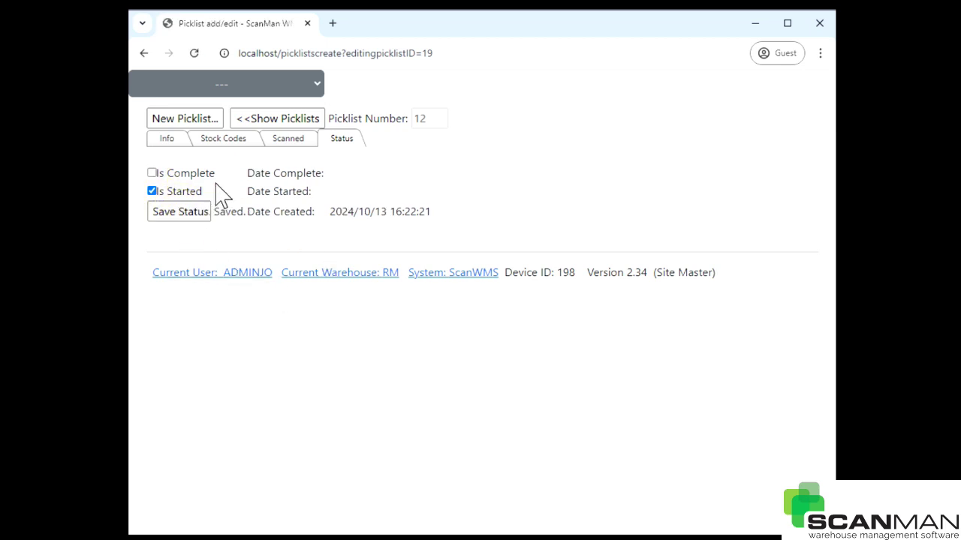
Return to the picklist overview and filter it by the Not Started, Started and Complete statuses in turn
left_click(278, 122)
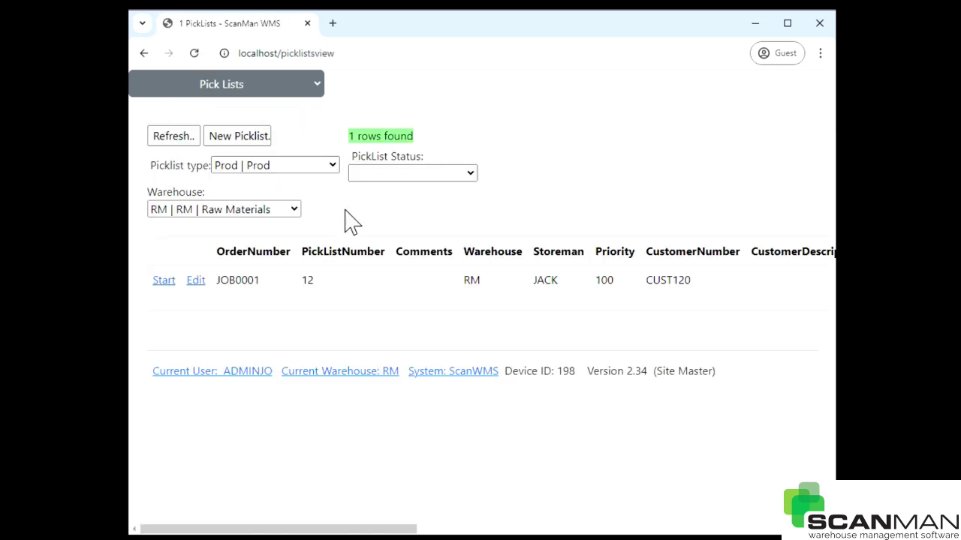
left_click(374, 174)
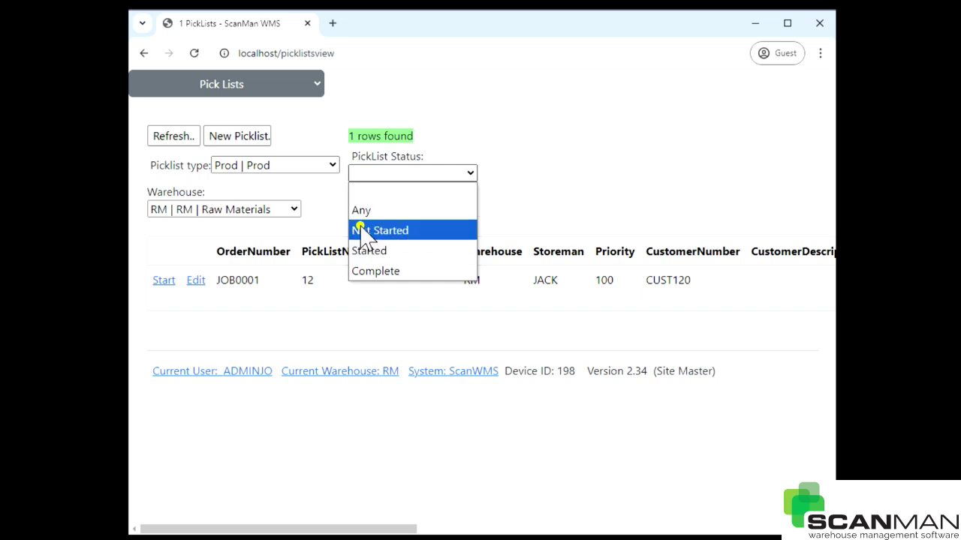
left_click(362, 230)
left_click(369, 177)
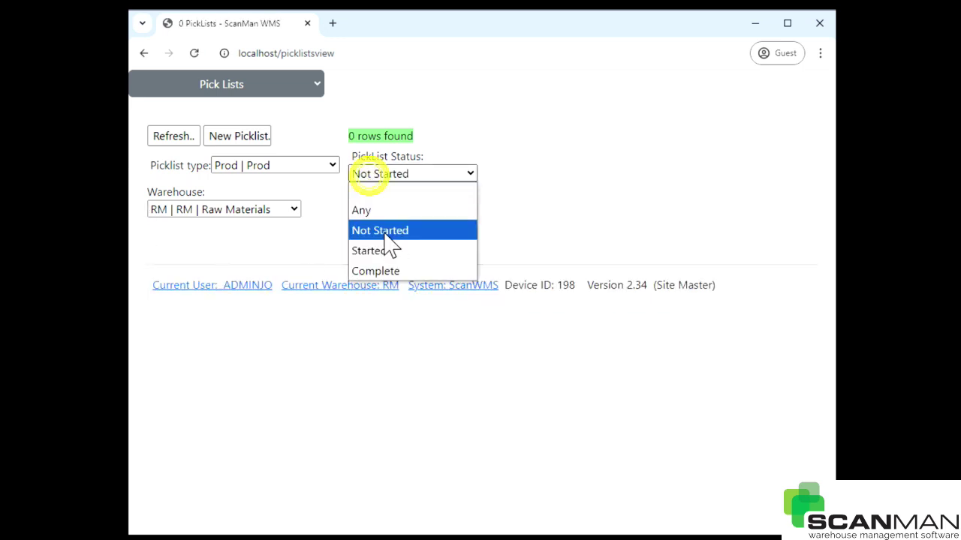
left_click(376, 249)
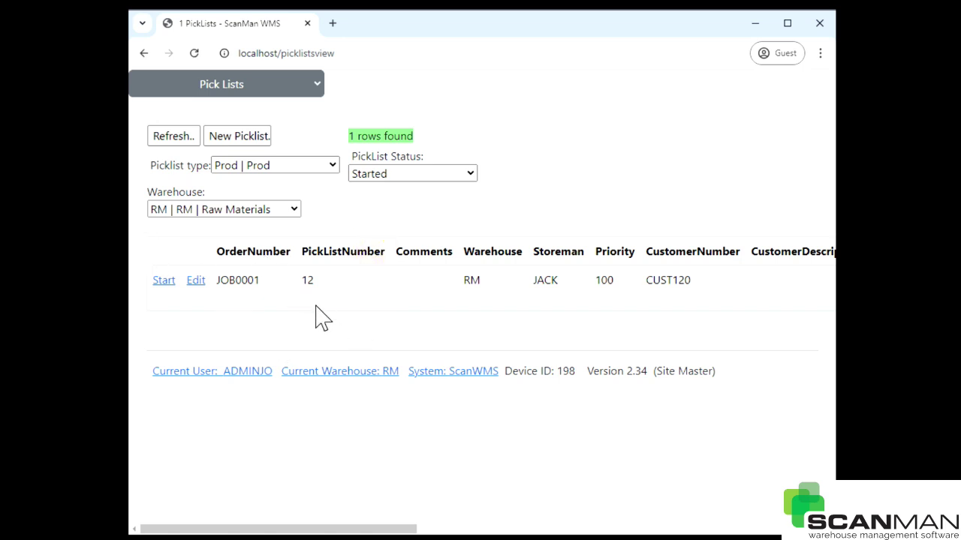
left_click(368, 177)
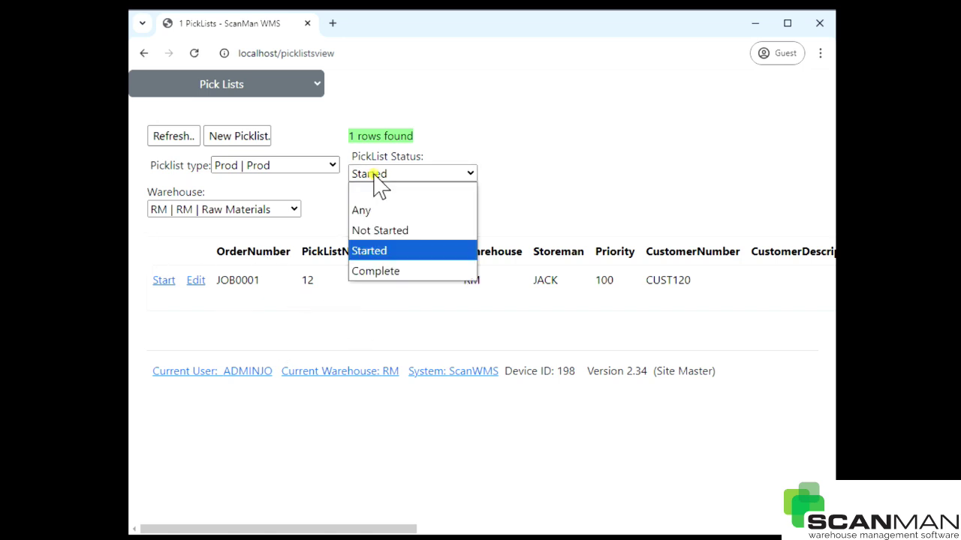
left_click(373, 270)
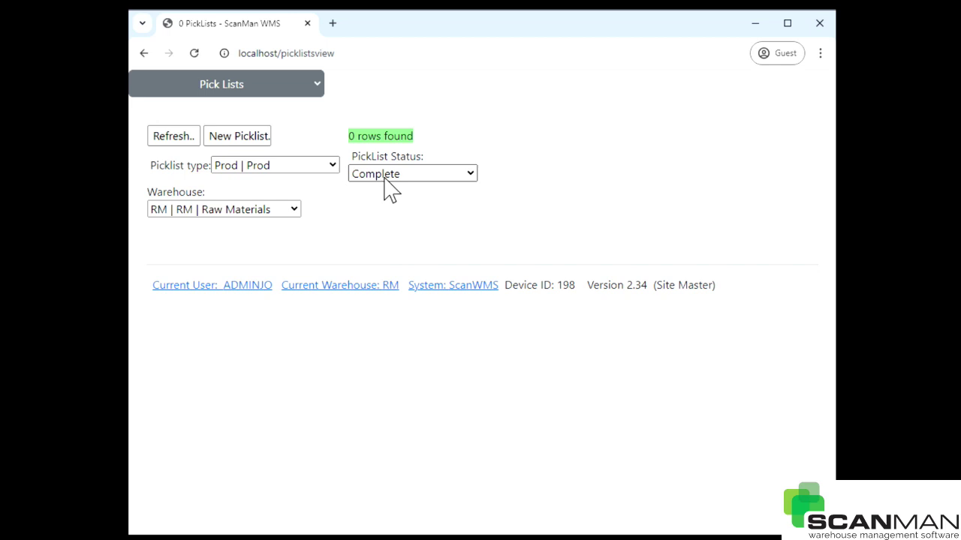
Filter the overview by Started, open the listed picklist for editing, and save its status as Is Complete
left_click(385, 177)
left_click(385, 252)
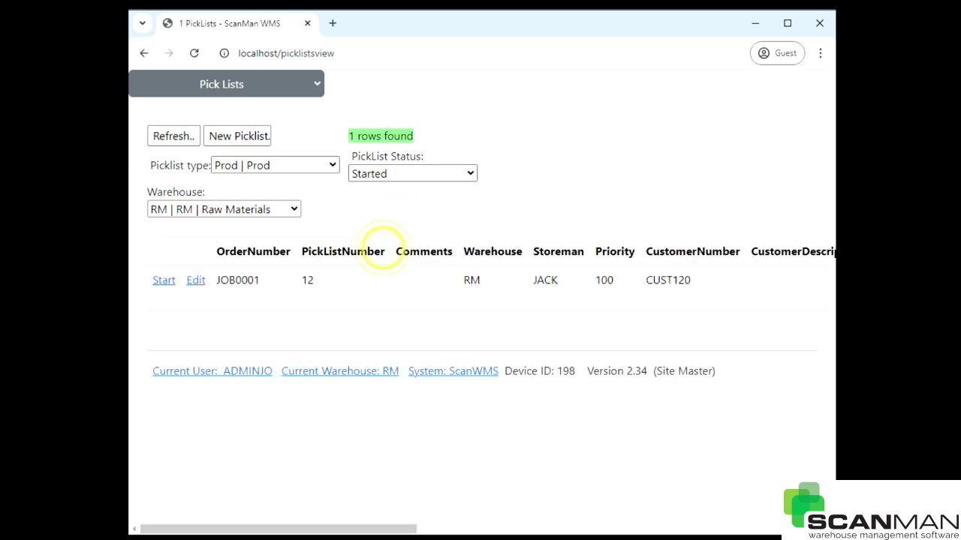
left_click(196, 283)
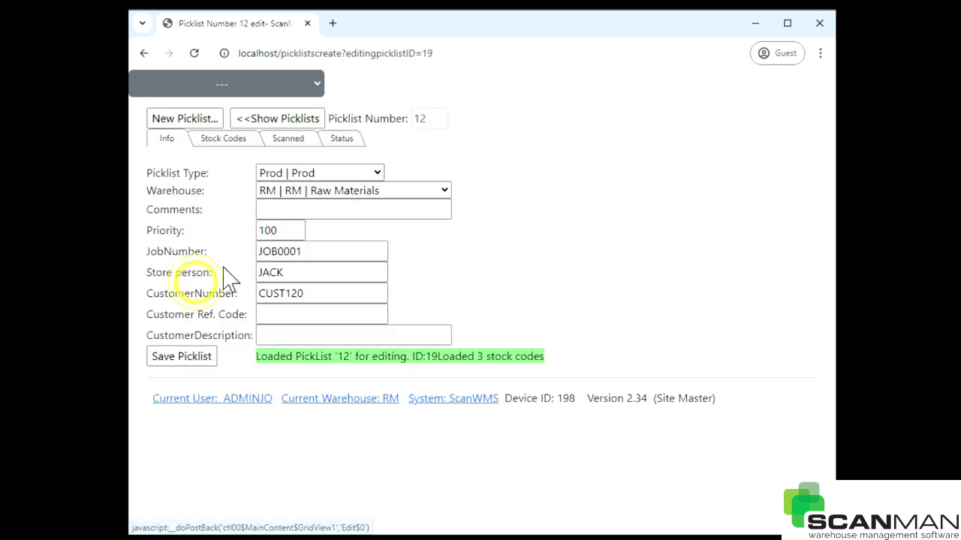
left_click(340, 143)
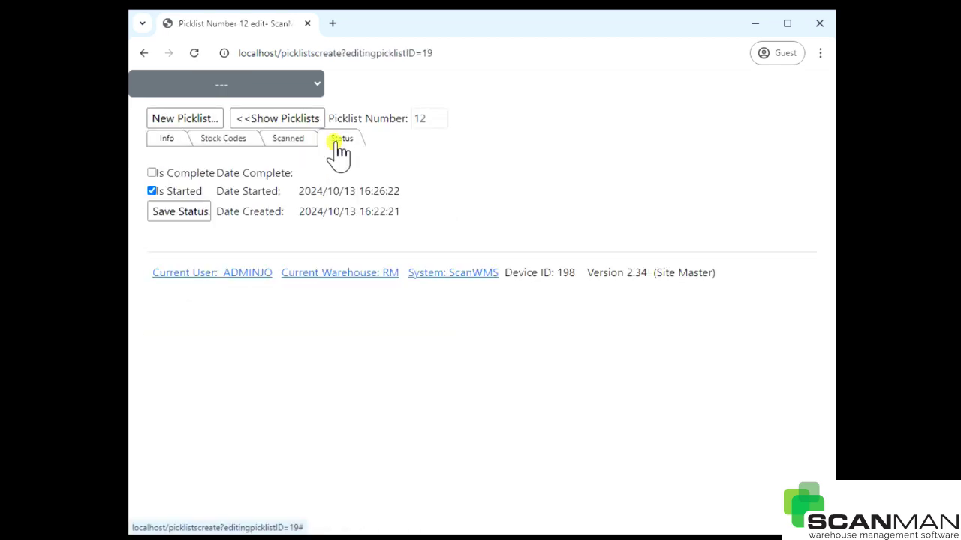
left_click(153, 173)
left_click(183, 214)
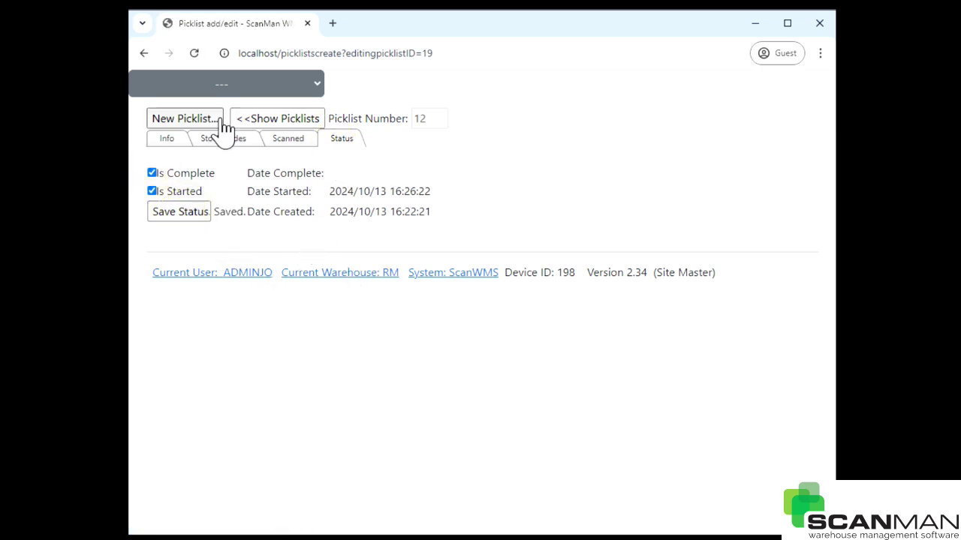
Return to the picklist overview and filter it by the Complete status, followed by Any
left_click(251, 121)
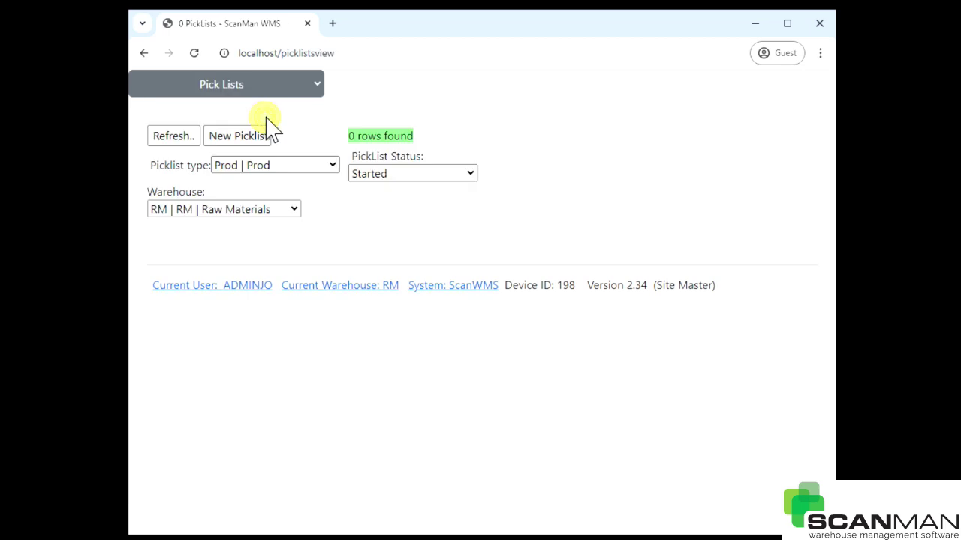
left_click(373, 174)
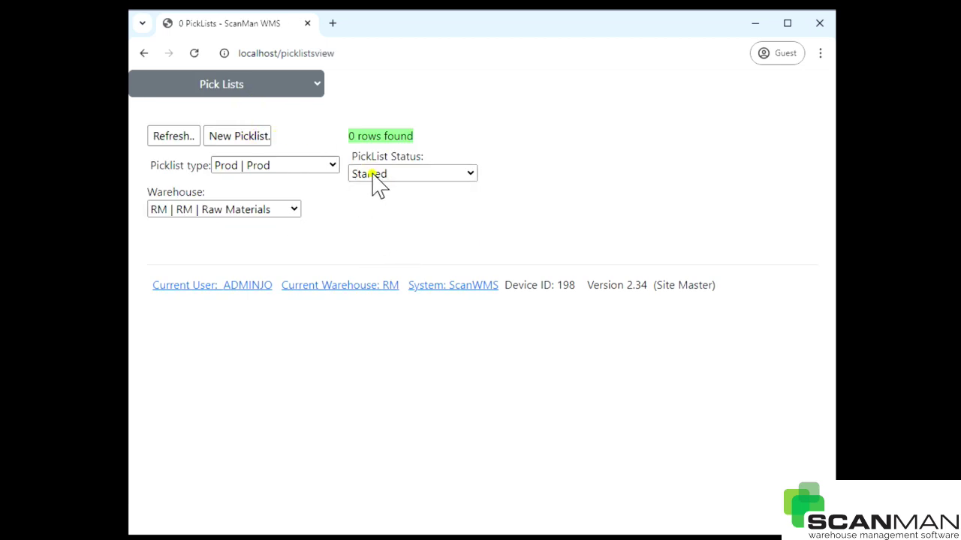
left_click(382, 271)
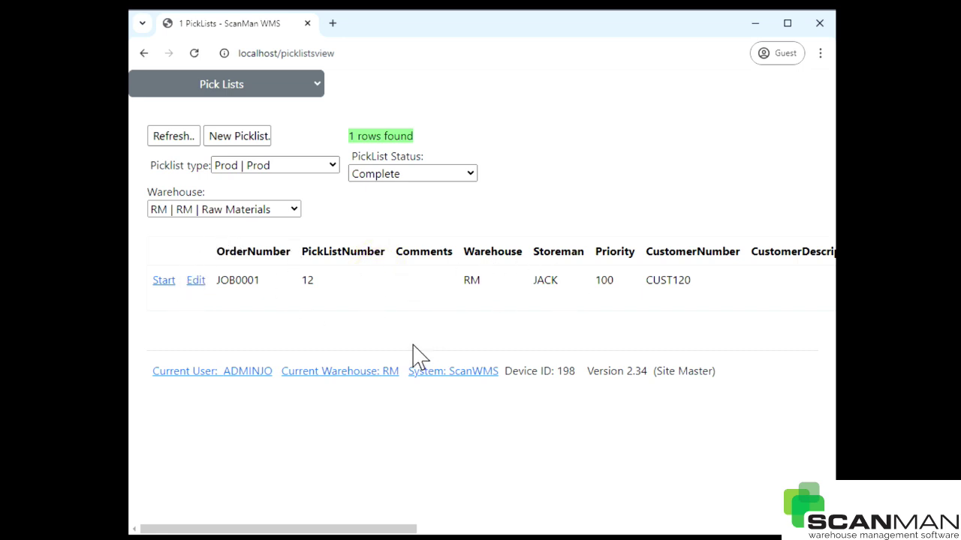
left_click(403, 190)
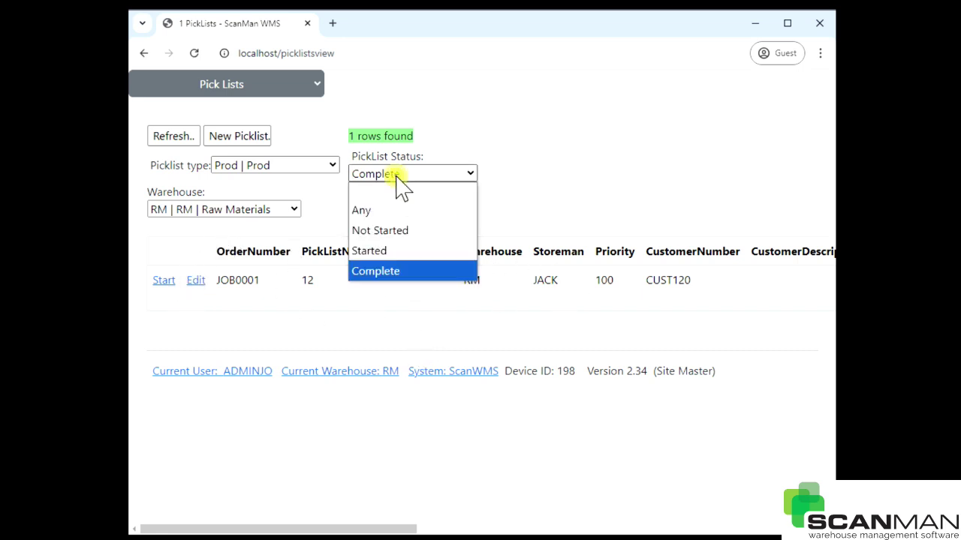
left_click(365, 211)
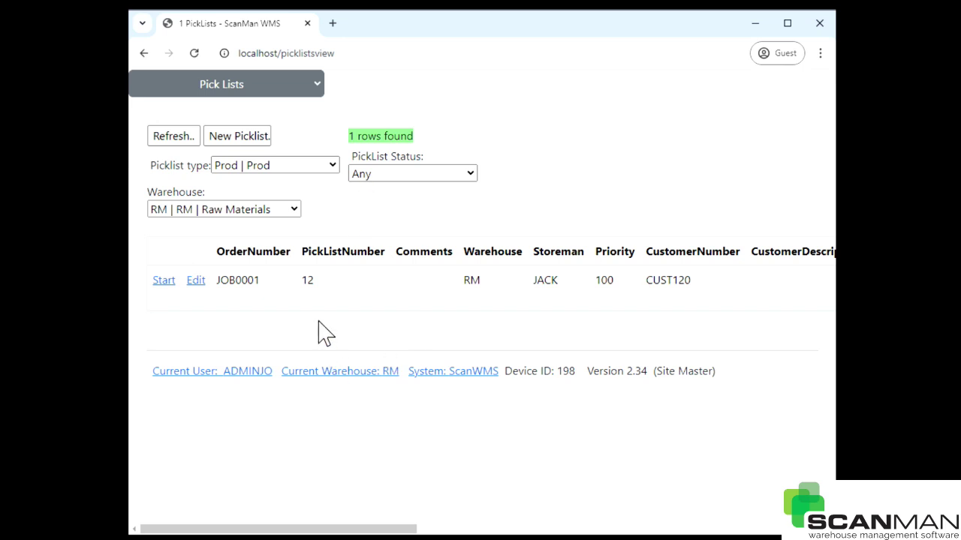